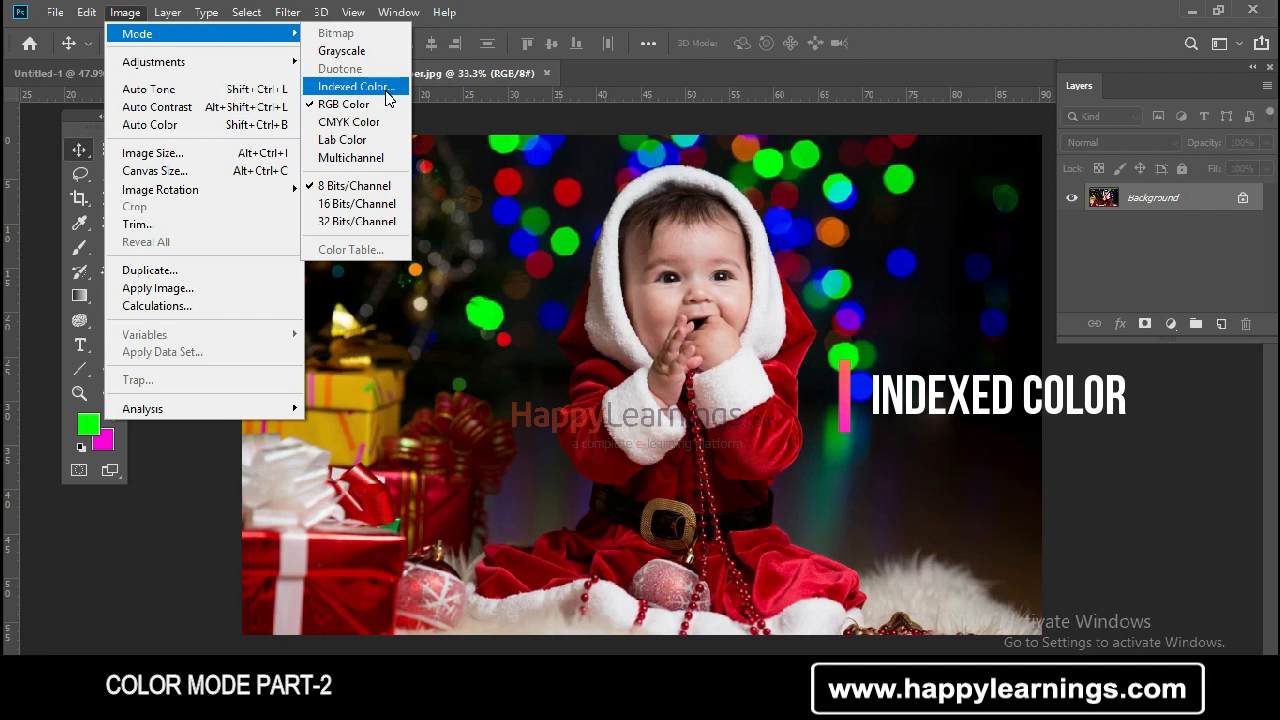
Convert the image to Indexed Color mode with Local (Selective) palette and 256 colors
{"action": "left_click", "coordinate": [385, 90]}
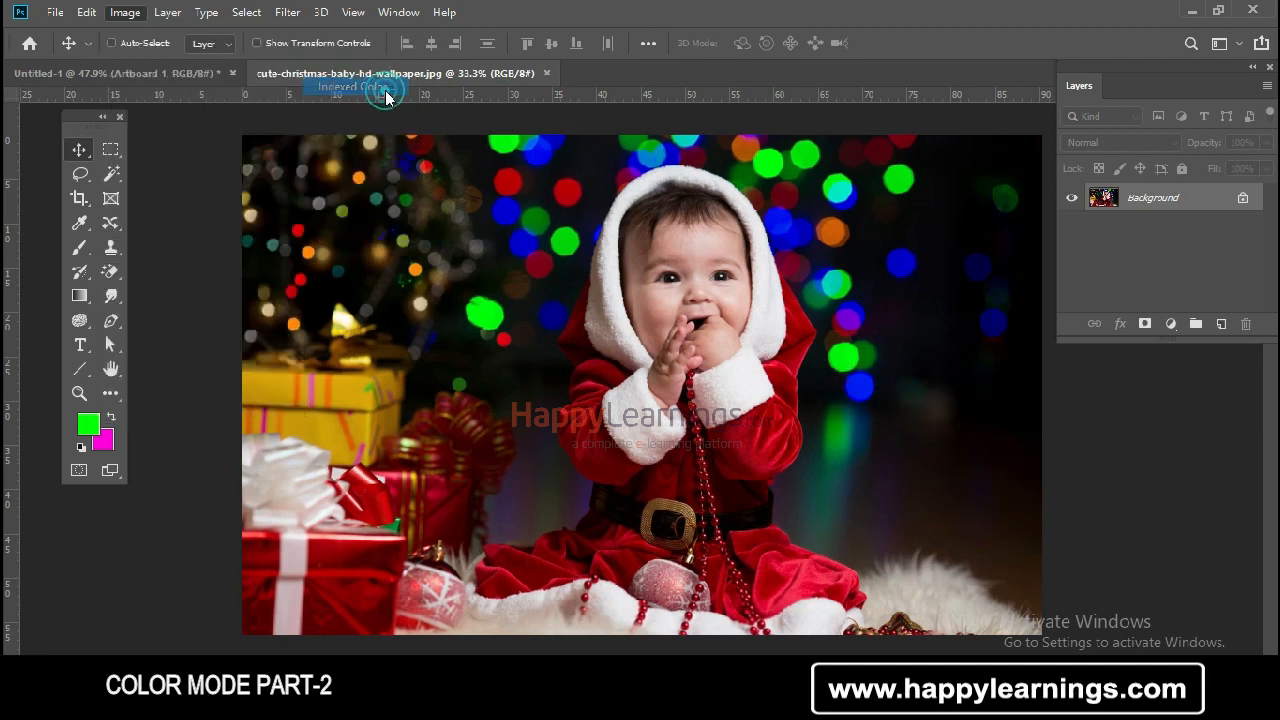
{"action": "left_click_drag", "start_coordinate": [894, 66], "coordinate": [979, 86]}
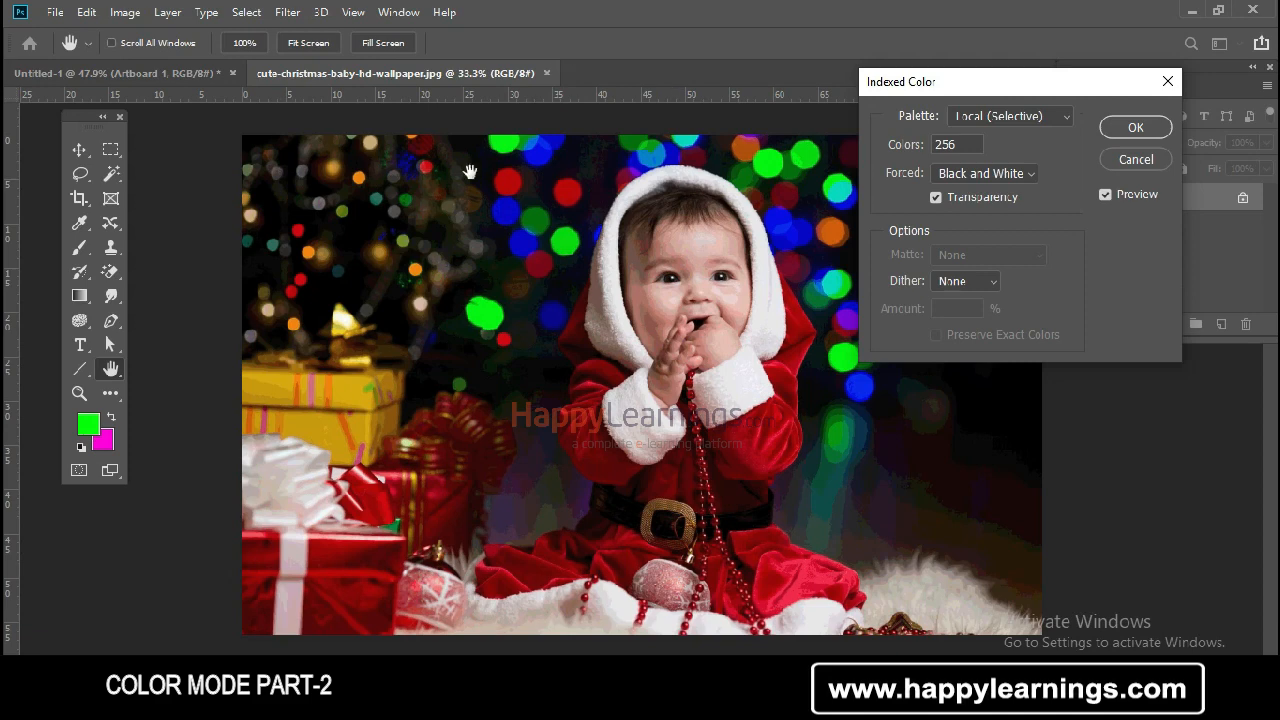
{"action": "left_click", "coordinate": [1133, 127]}
Zoom in and pan around the baby's face to examine the indexed-color result
{"action": "key", "text": "ctrl+plus"}
{"action": "key", "text": "ctrl+plus"}
{"action": "key", "text": "ctrl+plus"}
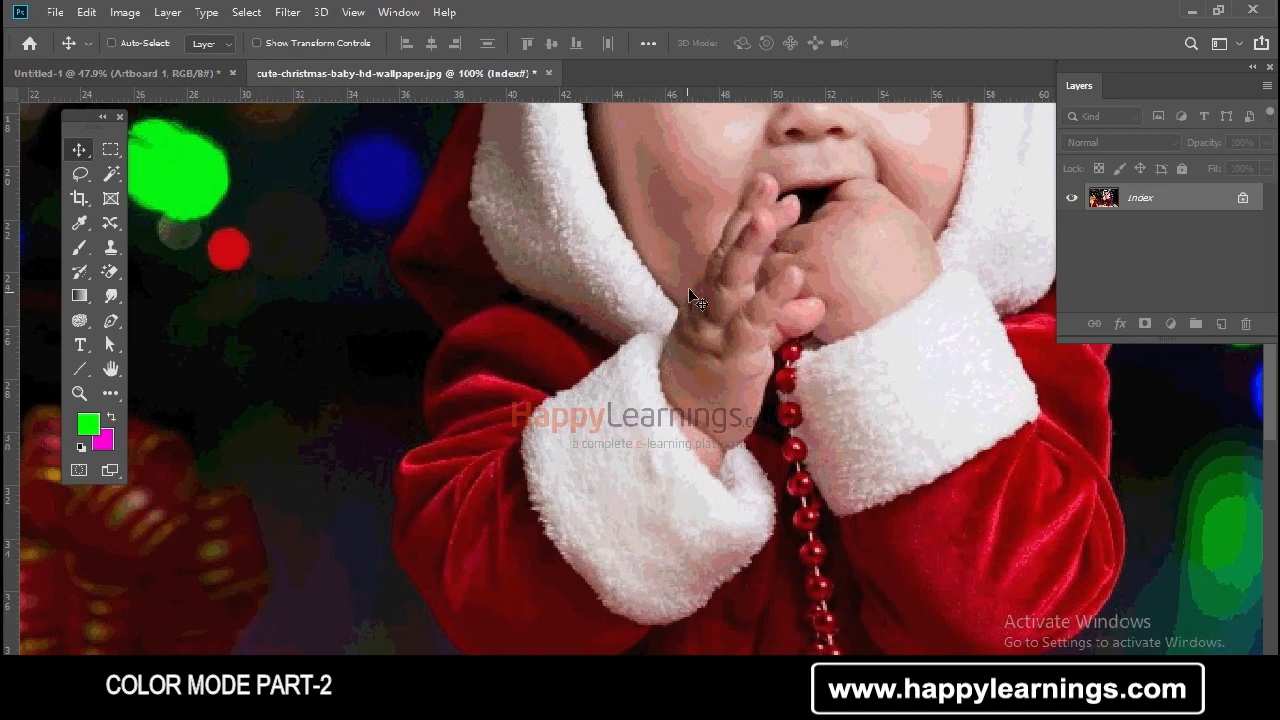
{"action": "left_click_drag", "start_coordinate": [694, 257], "coordinate": [660, 349]}
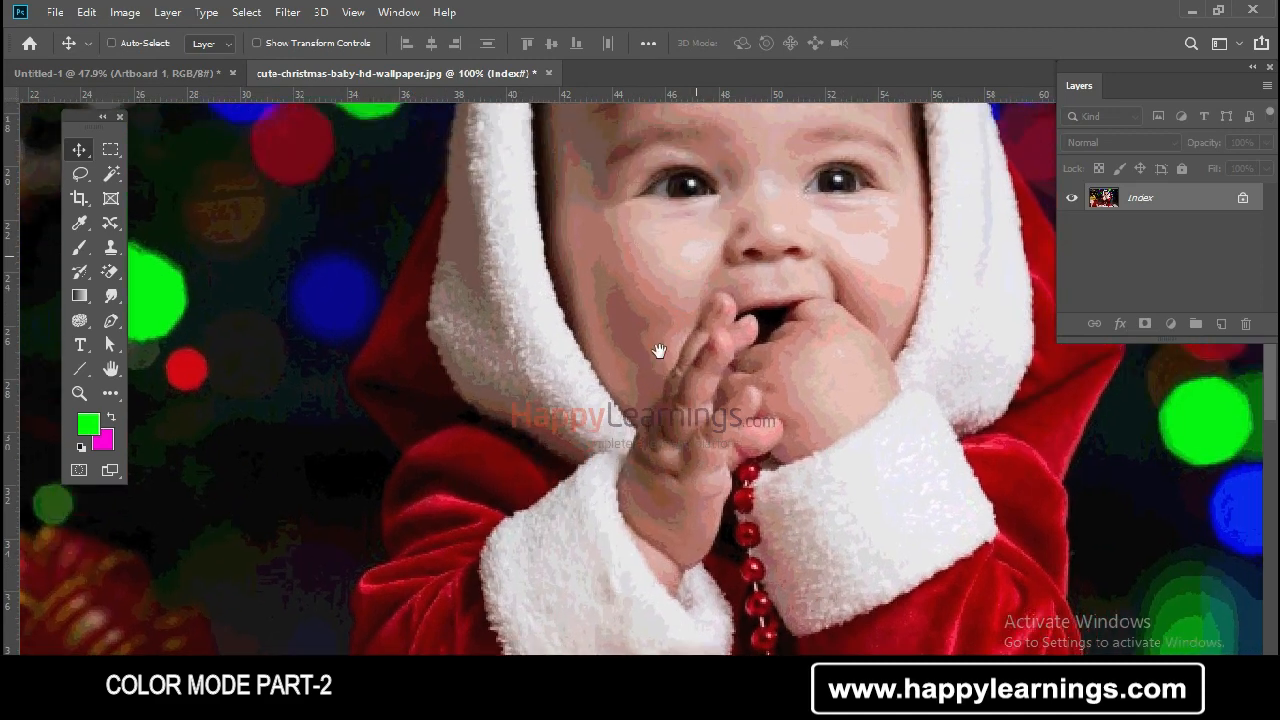
{"action": "key", "text": "ctrl+plus"}
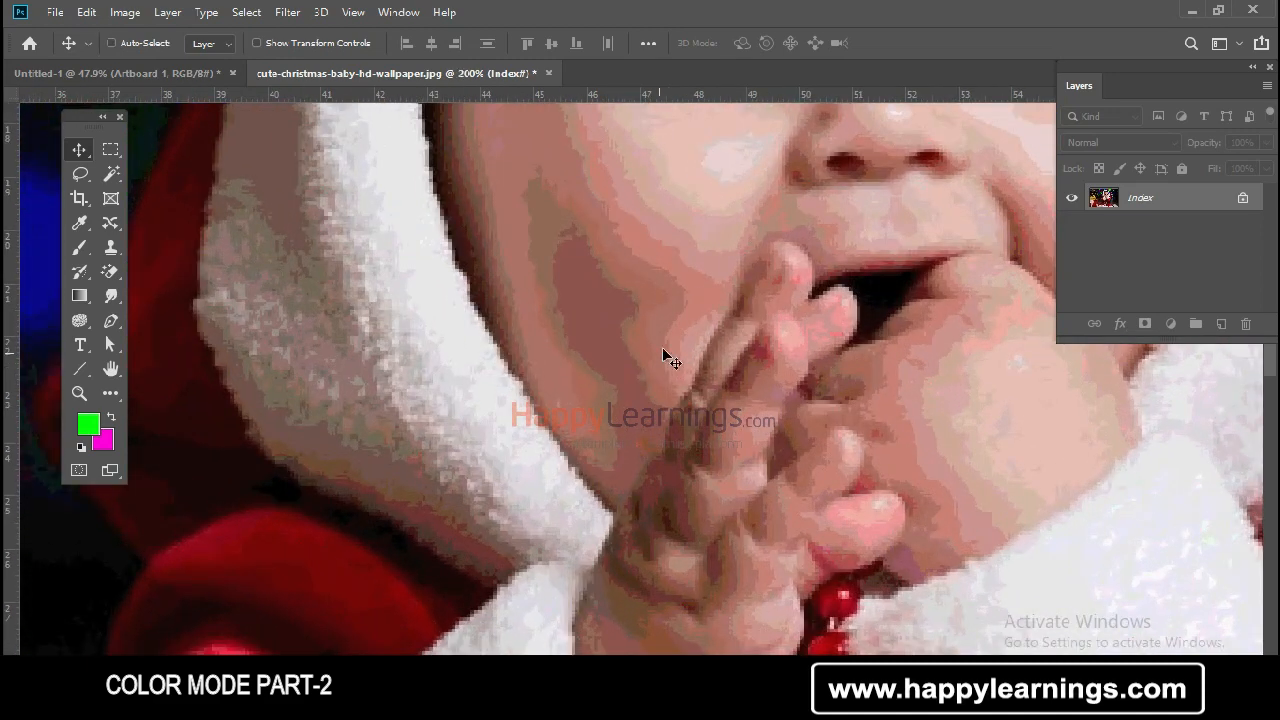
{"action": "key", "text": "ctrl+minus"}
{"action": "key", "text": "ctrl+minus"}
{"action": "key", "text": "ctrl+minus"}
{"action": "key", "text": "ctrl+minus"}
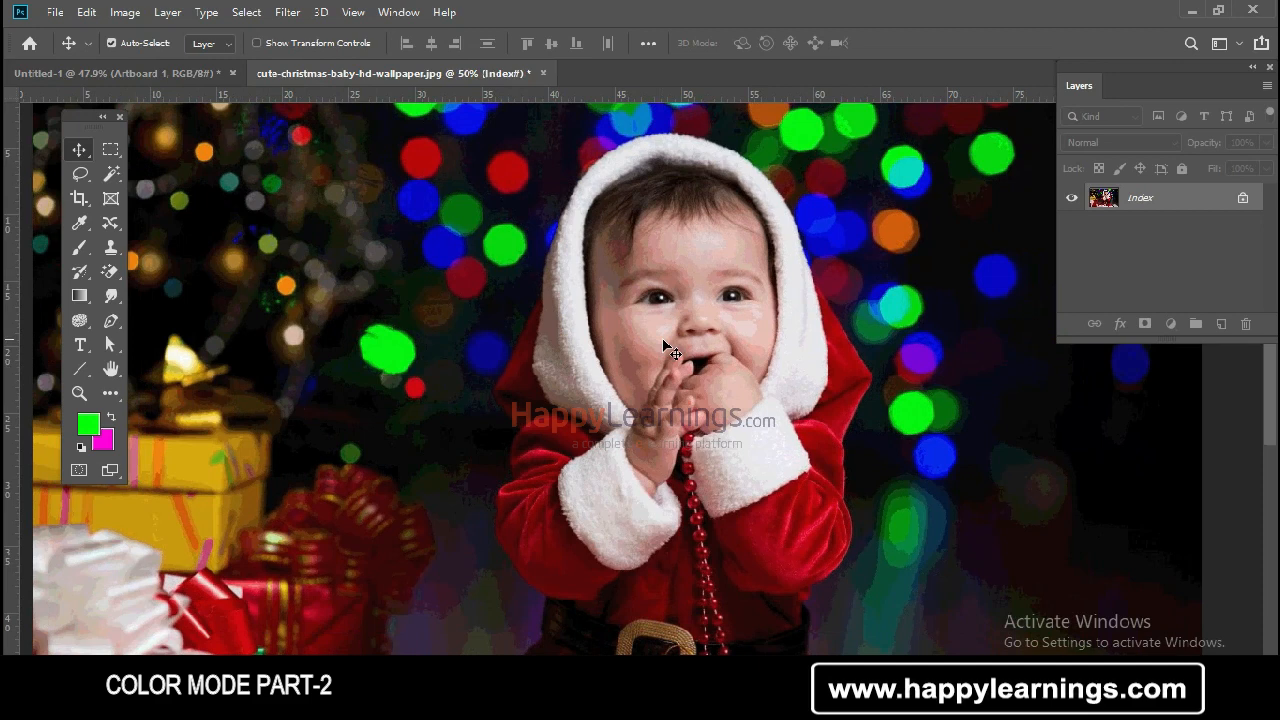
{"action": "key", "text": "ctrl+plus"}
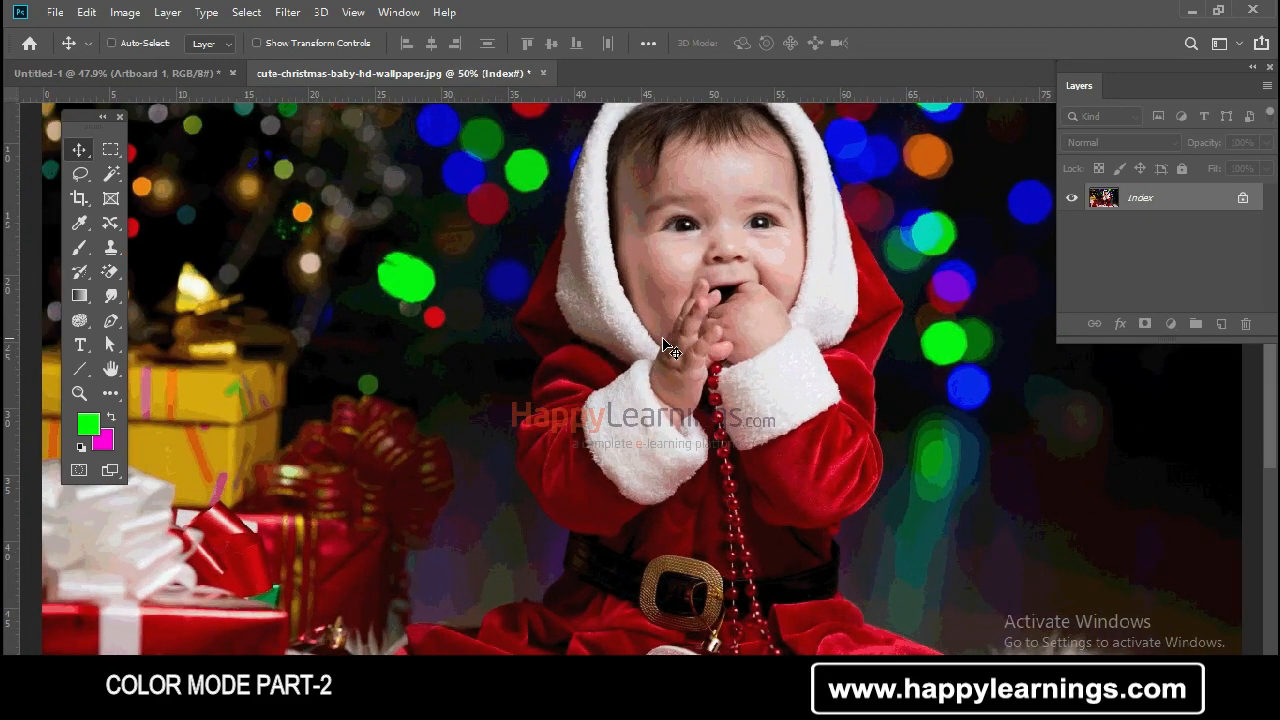
{"action": "left_click_drag", "start_coordinate": [707, 272], "coordinate": [681, 304]}
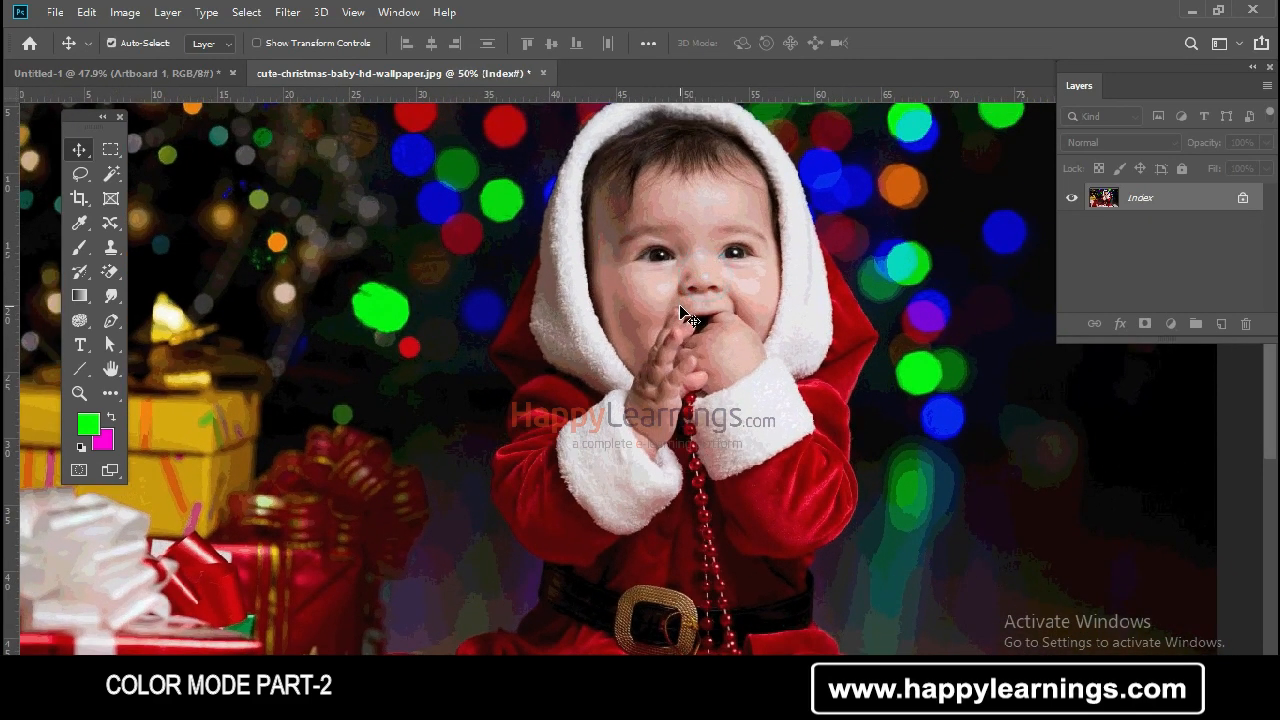
{"action": "key", "text": "ctrl+minus"}
{"action": "key", "text": "ctrl+plus"}
{"action": "key", "text": "ctrl+plus"}
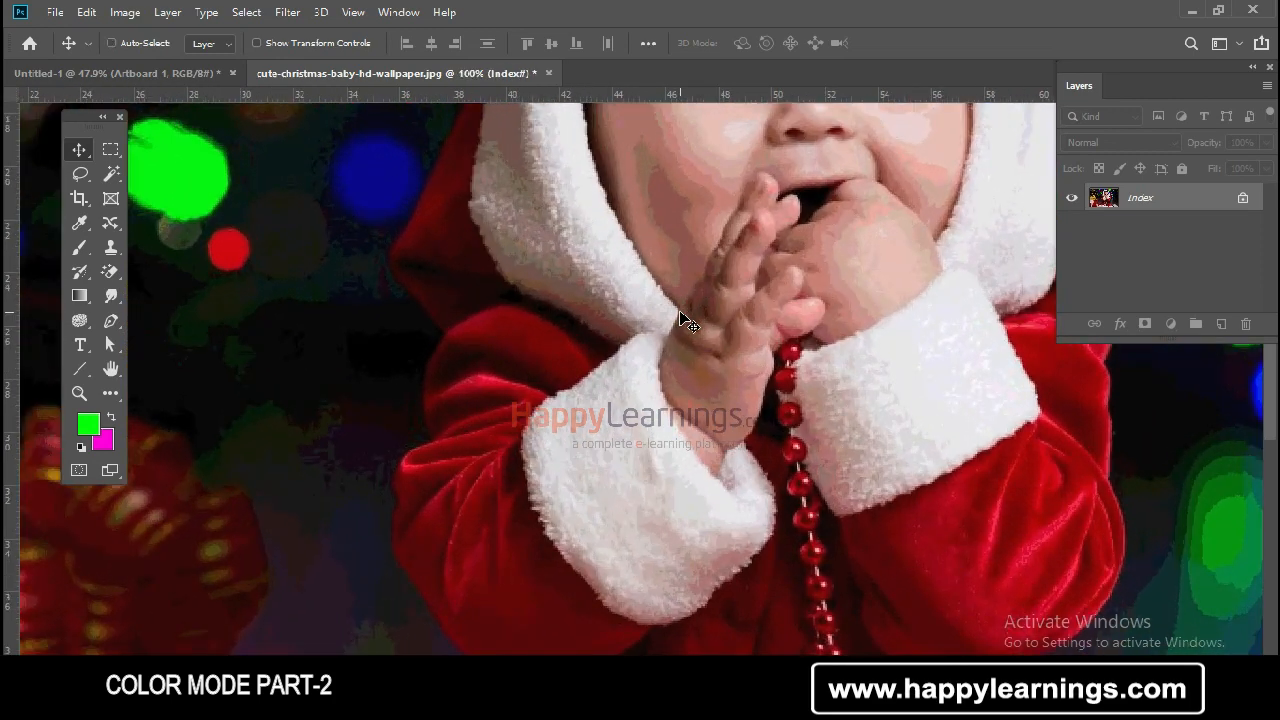
{"action": "left_click_drag", "start_coordinate": [684, 259], "coordinate": [634, 368]}
{"action": "left_click_drag", "start_coordinate": [713, 196], "coordinate": [628, 386]}
{"action": "key", "text": "ctrl"}
{"action": "key", "text": "ctrl+plus"}
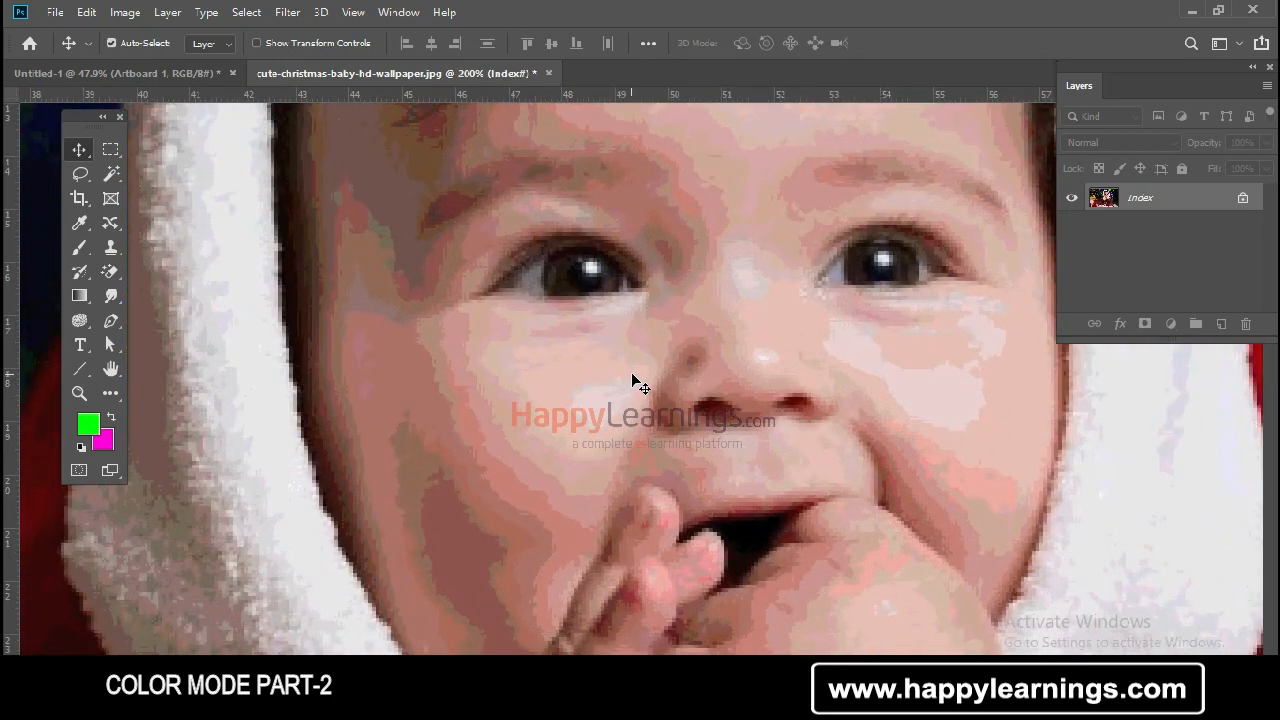
{"action": "left_click_drag", "start_coordinate": [566, 366], "coordinate": [545, 437]}
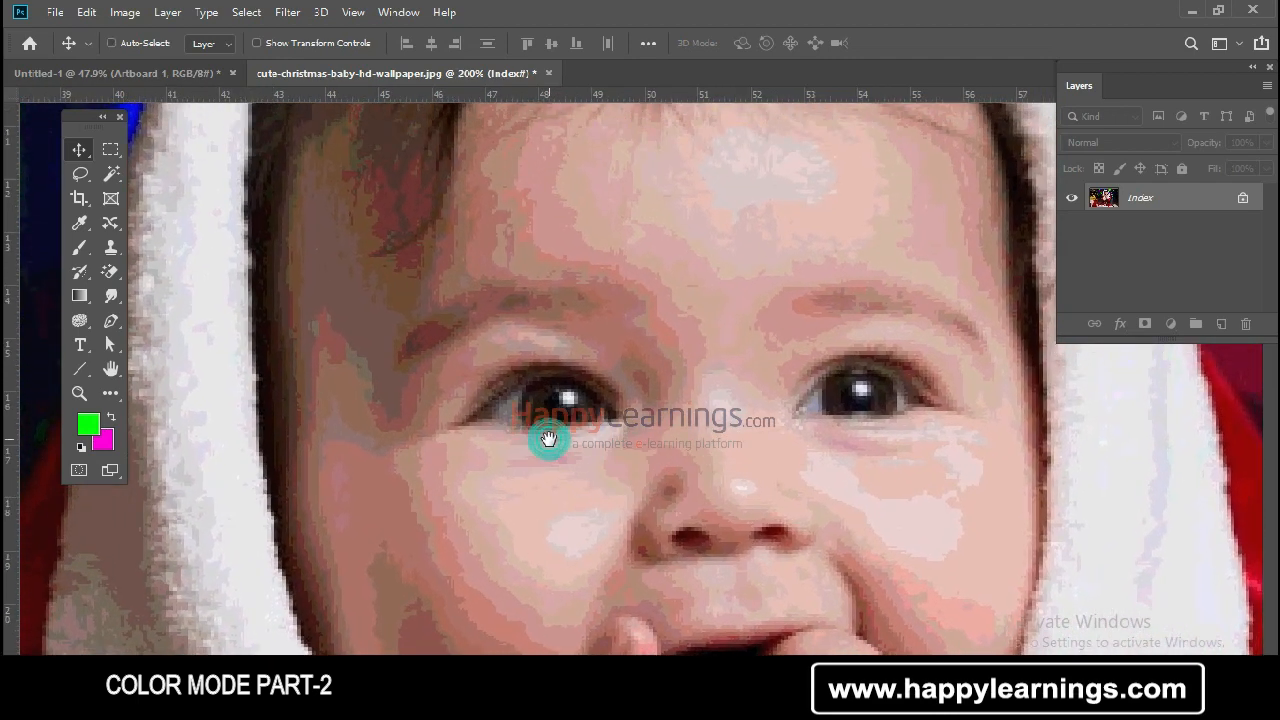
{"action": "left_click_drag", "start_coordinate": [709, 276], "coordinate": [703, 288]}
{"action": "key", "text": "ctrl+minus"}
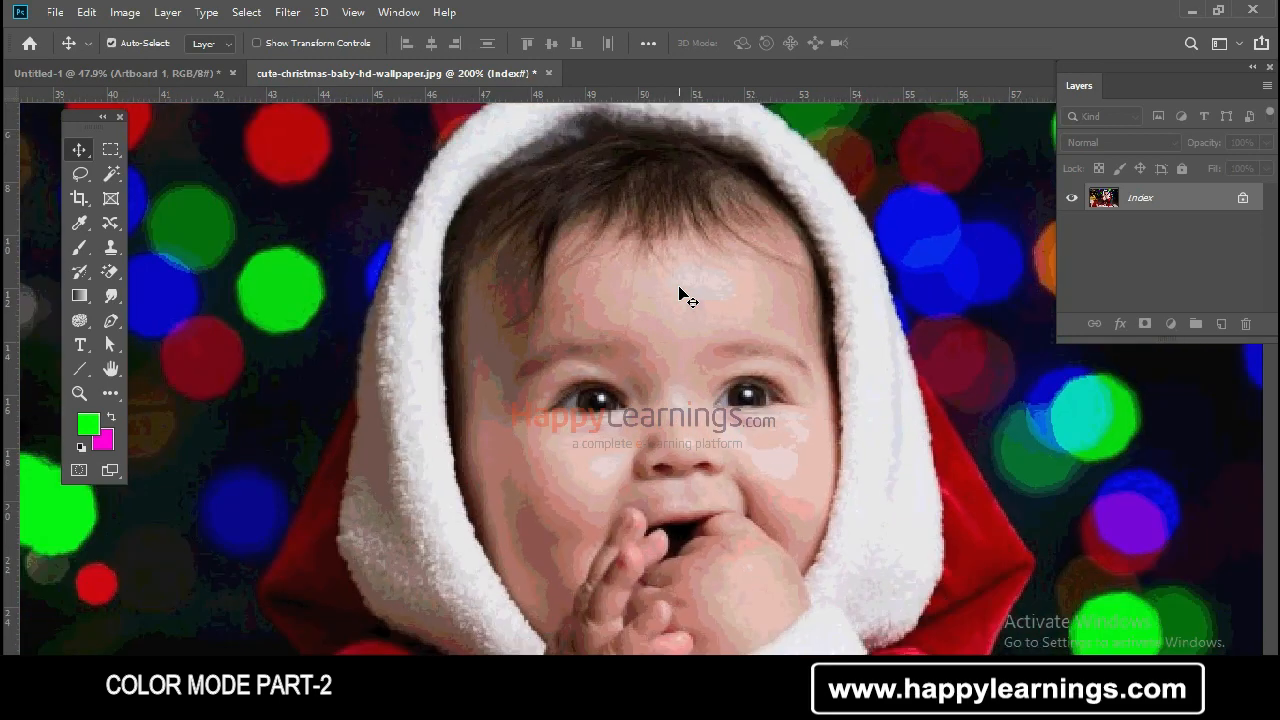
{"action": "key", "text": "ctrl+minus"}
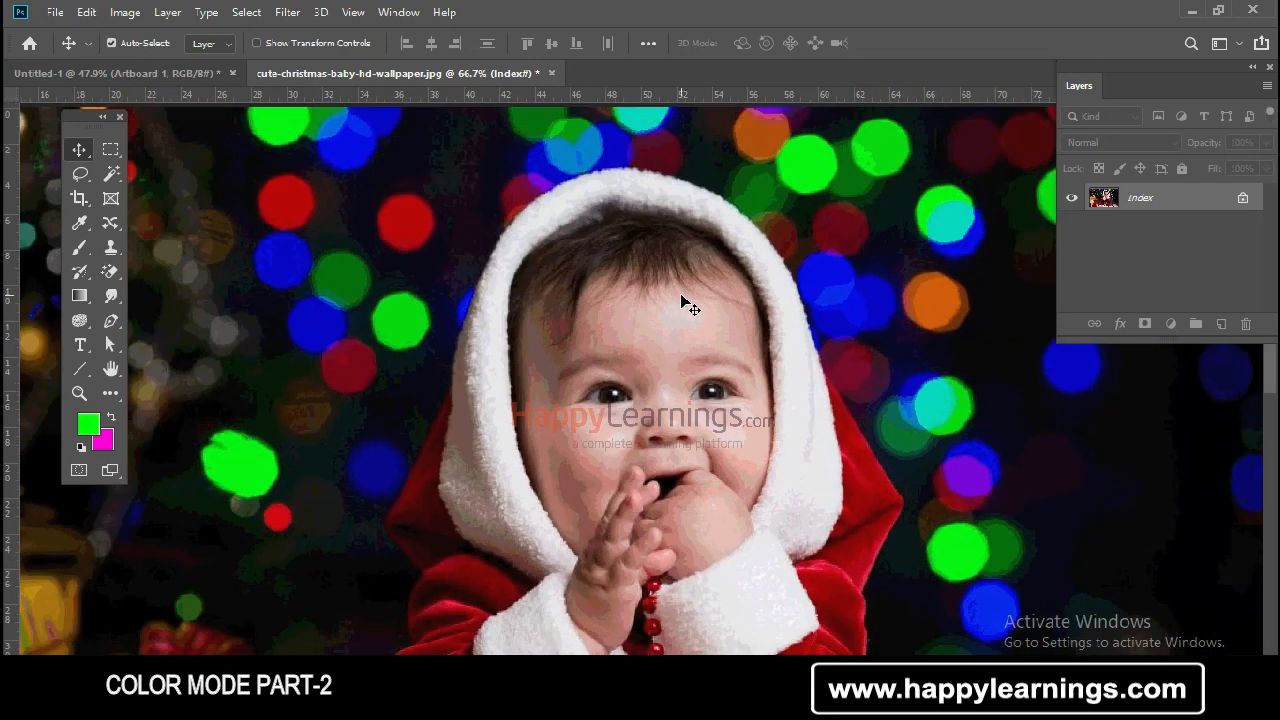
{"action": "key", "text": "ctrl+plus"}
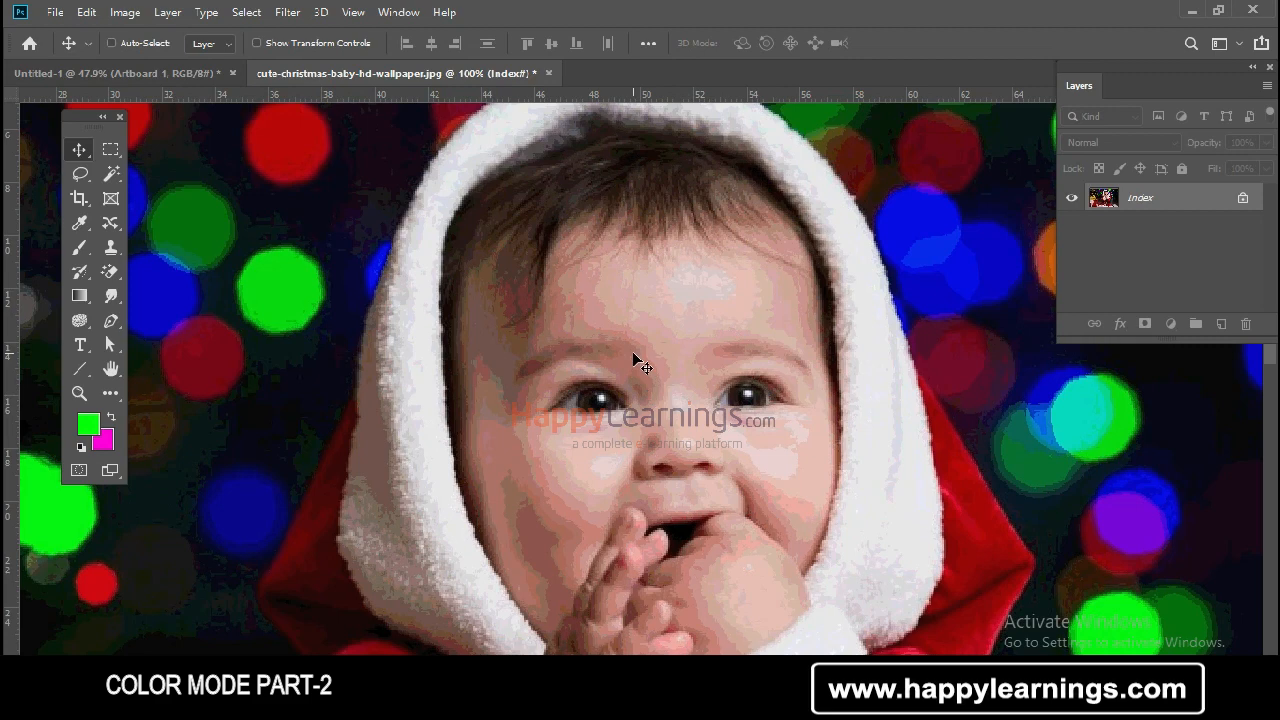
{"action": "scroll", "coordinate": [615, 358], "scroll_direction": "down", "scroll_amount": 2}
{"action": "scroll", "coordinate": [607, 362], "scroll_direction": "down", "scroll_amount": 3}
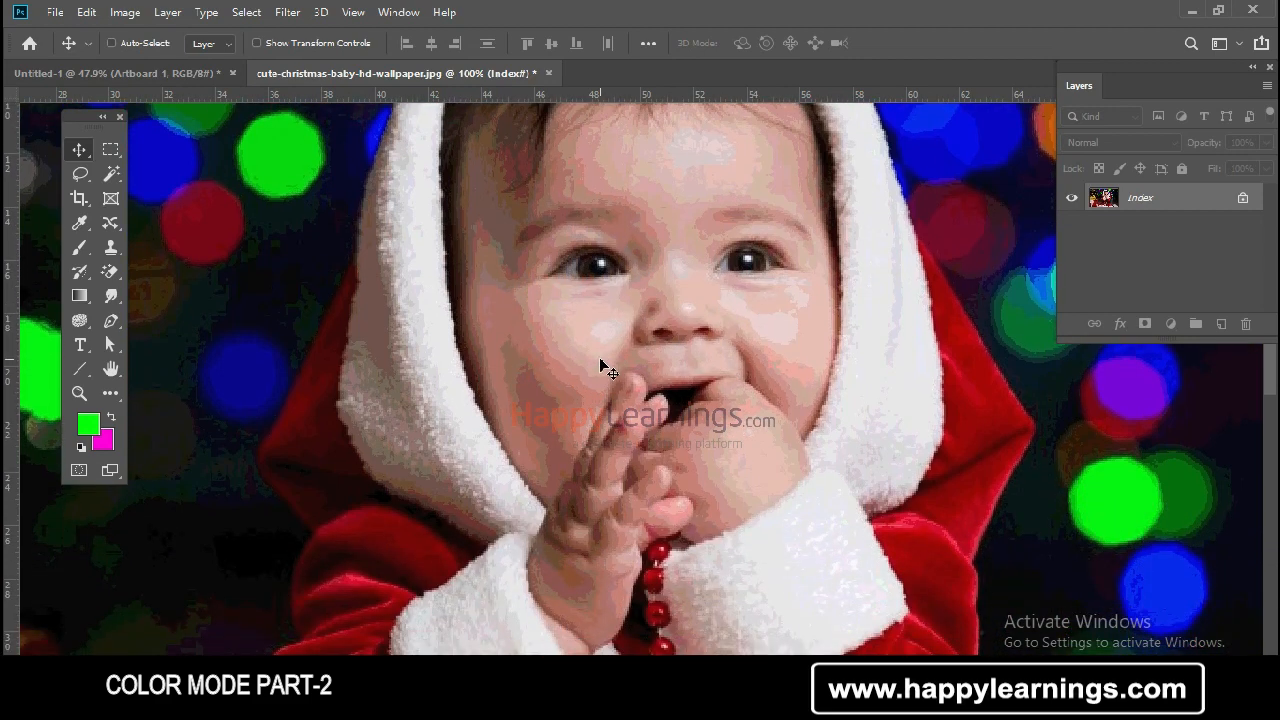
{"action": "scroll", "coordinate": [603, 364], "scroll_direction": "up", "scroll_amount": 5}
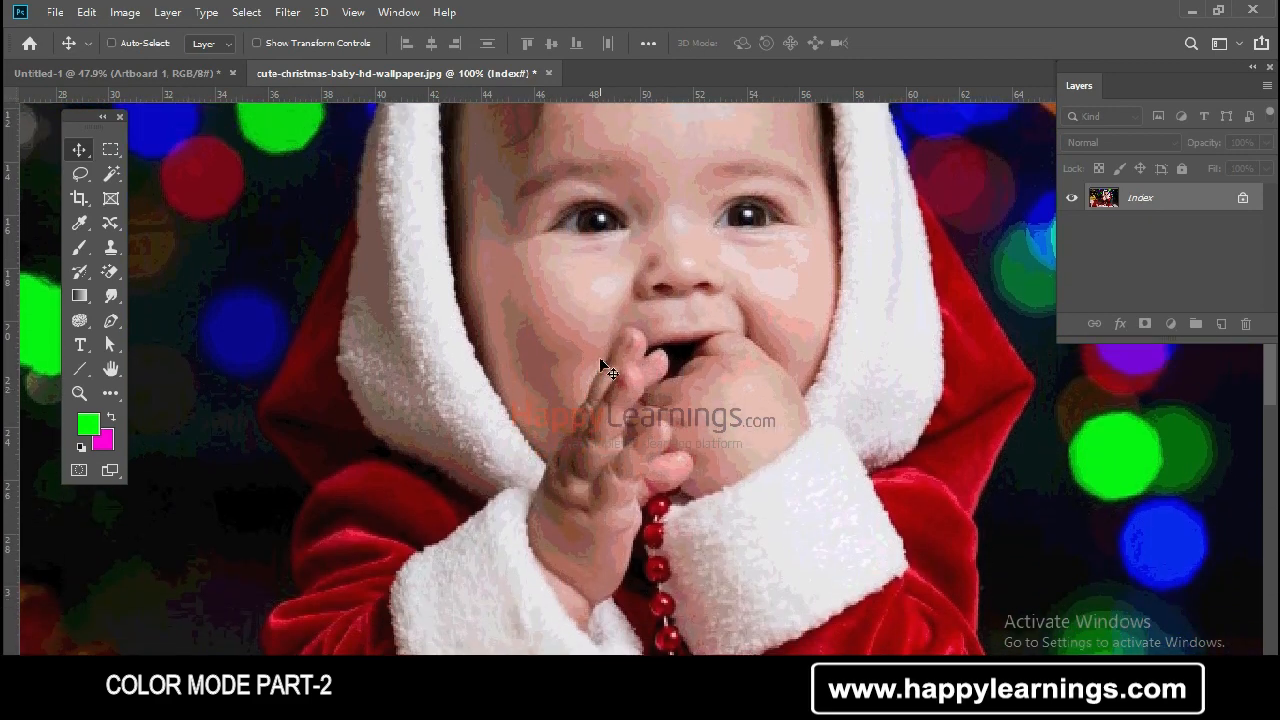
{"action": "scroll", "coordinate": [601, 360], "scroll_direction": "up", "scroll_amount": 2}
Undo and redo the Indexed Color conversion to compare it with the original
{"action": "key", "text": "ctrl+z"}
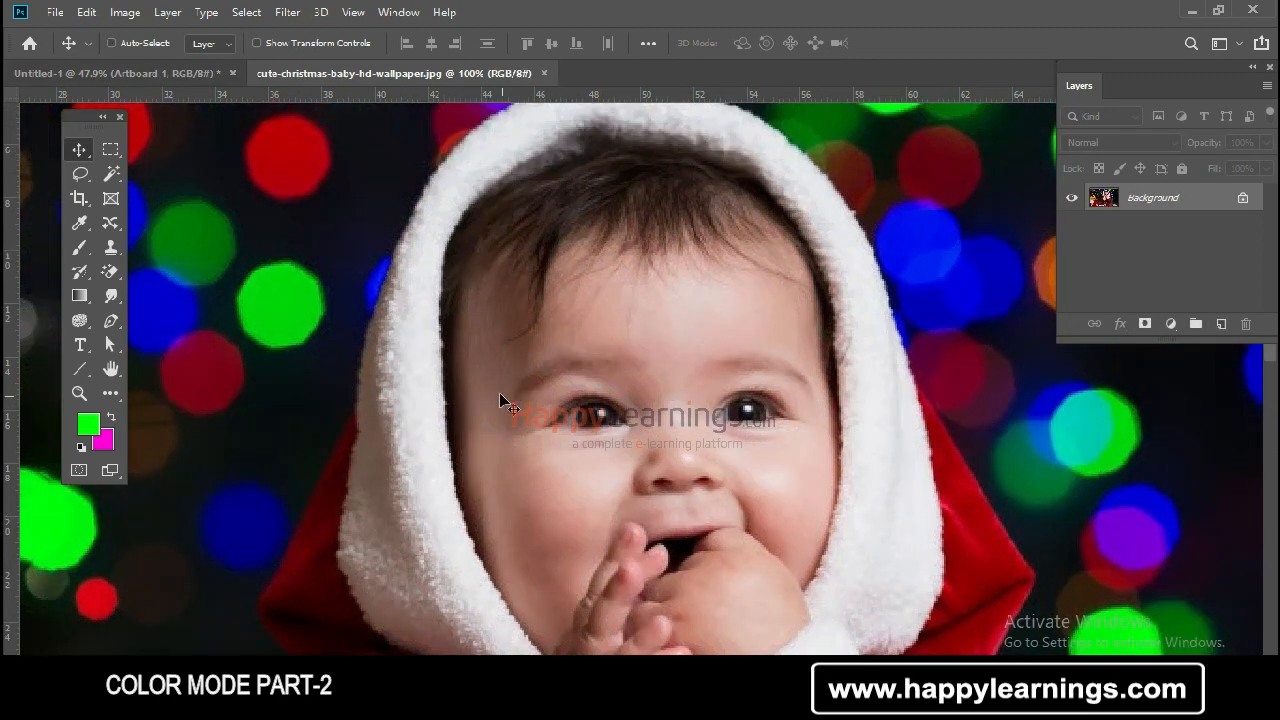
{"action": "key", "text": "ctrl+shift+z"}
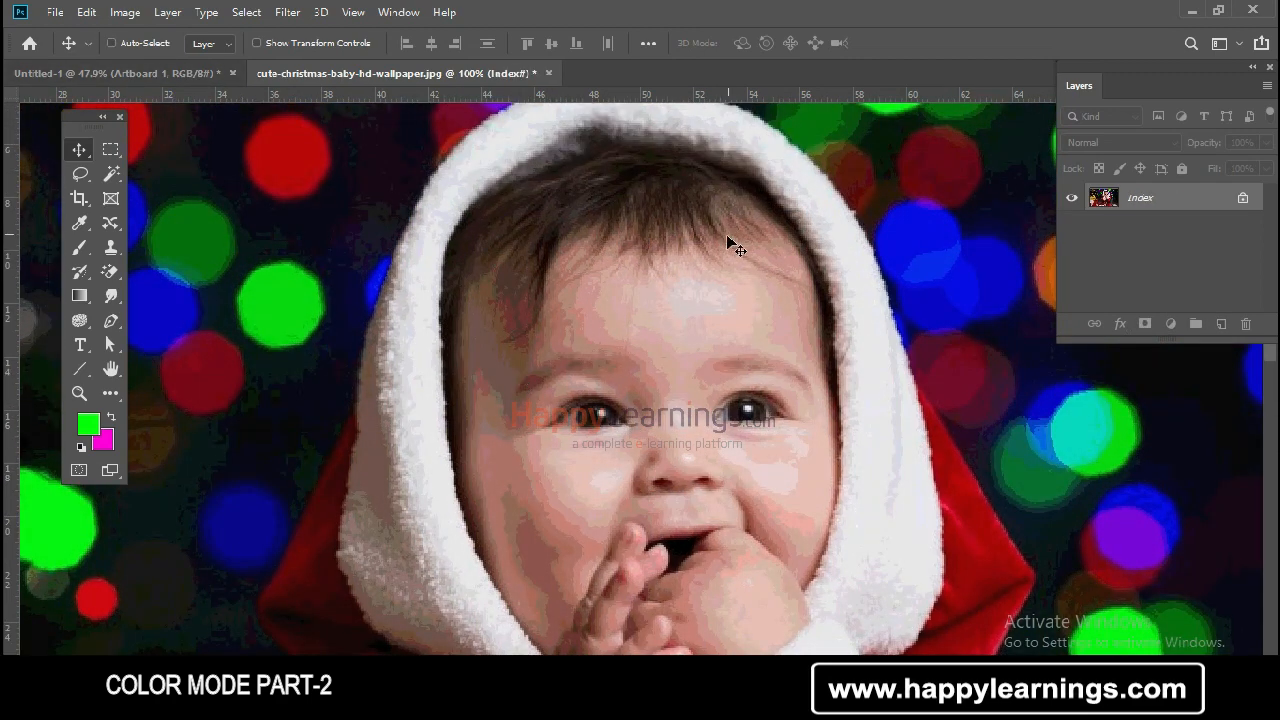
{"action": "key", "text": "ctrl+plus"}
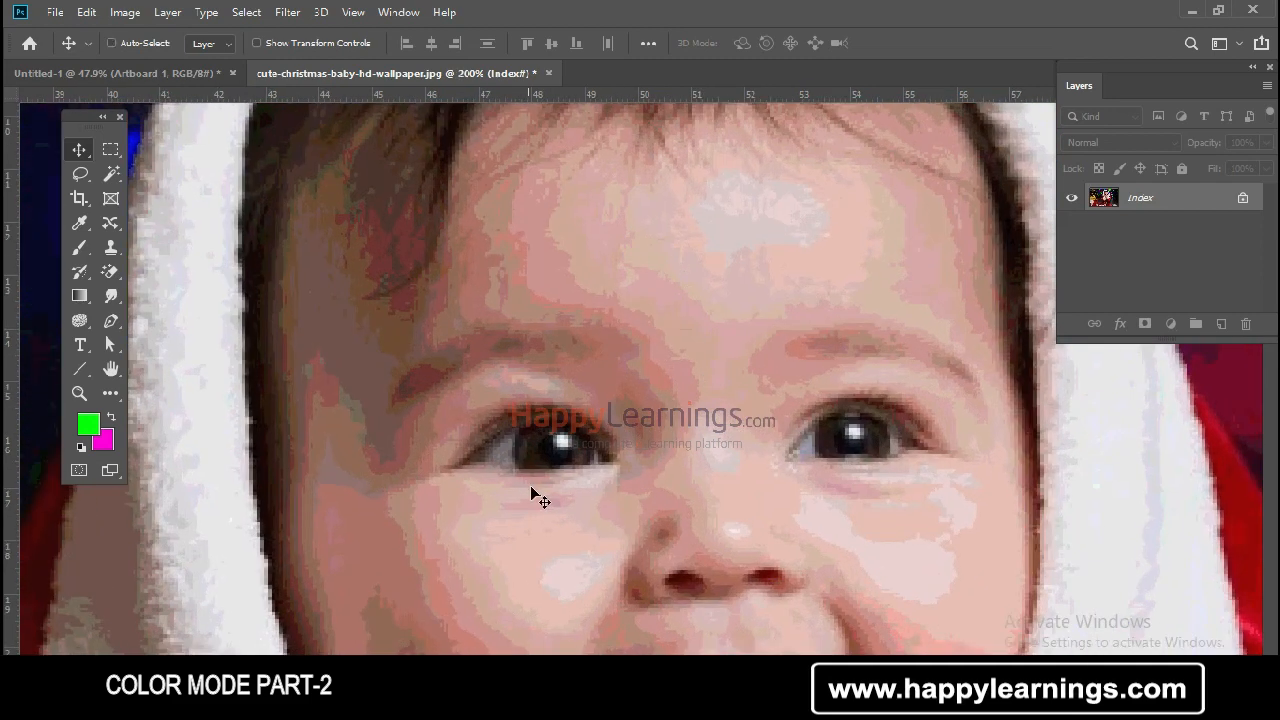
Undo the Indexed Color conversion to return the image to RGB mode
{"action": "key", "text": "ctrl+z"}
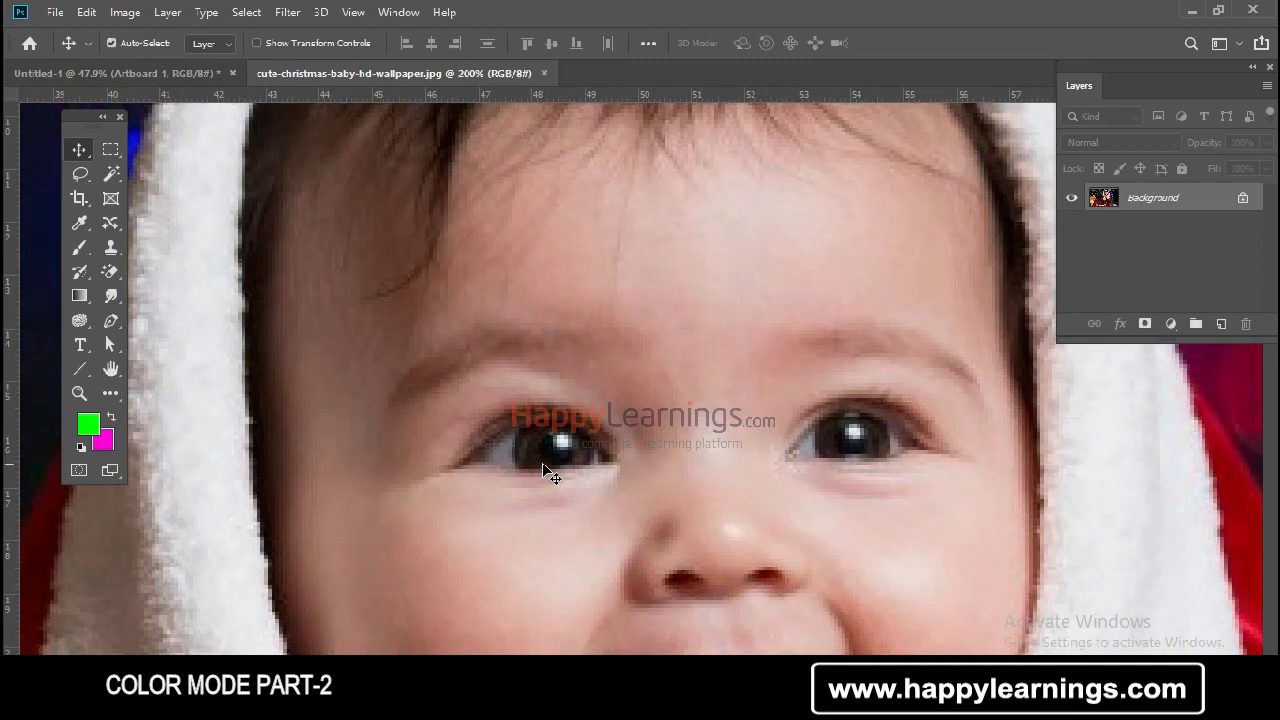
{"action": "key", "text": "ctrl+minus"}
{"action": "key", "text": "ctrl+minus"}
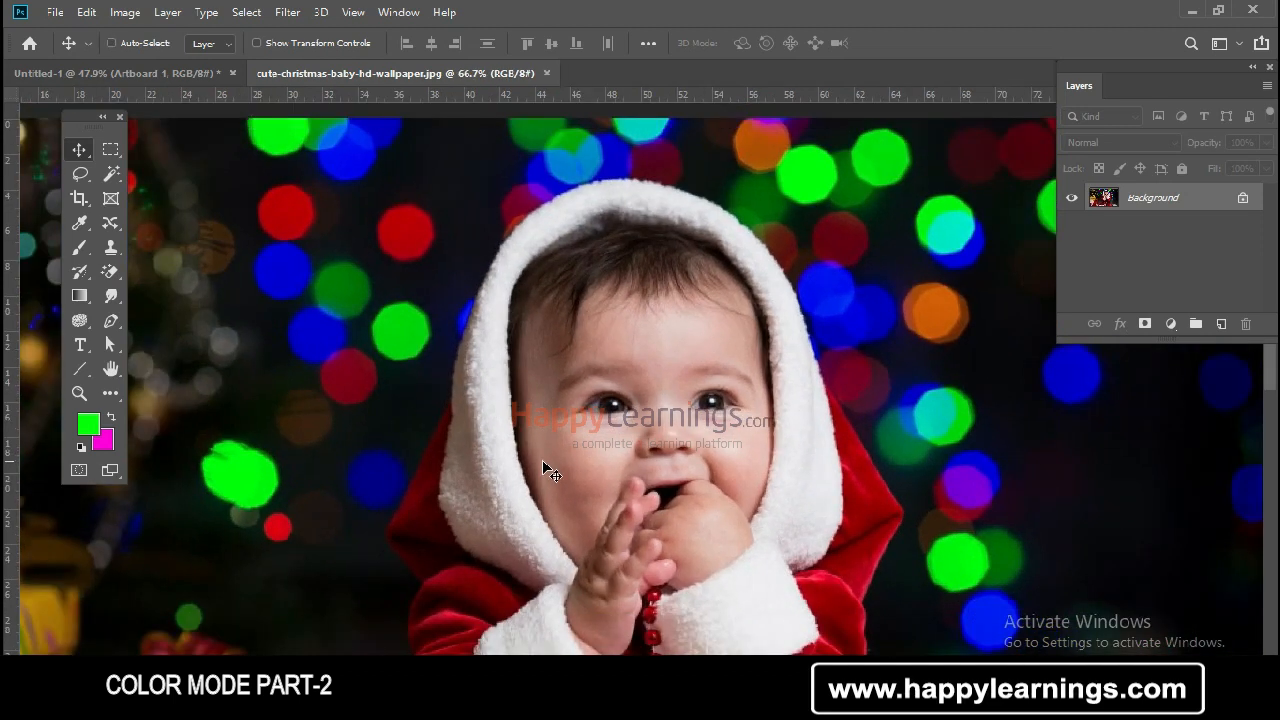
{"action": "key", "text": "ctrl+plus"}
{"action": "scroll", "coordinate": [549, 470], "scroll_direction": "down", "scroll_amount": 2}
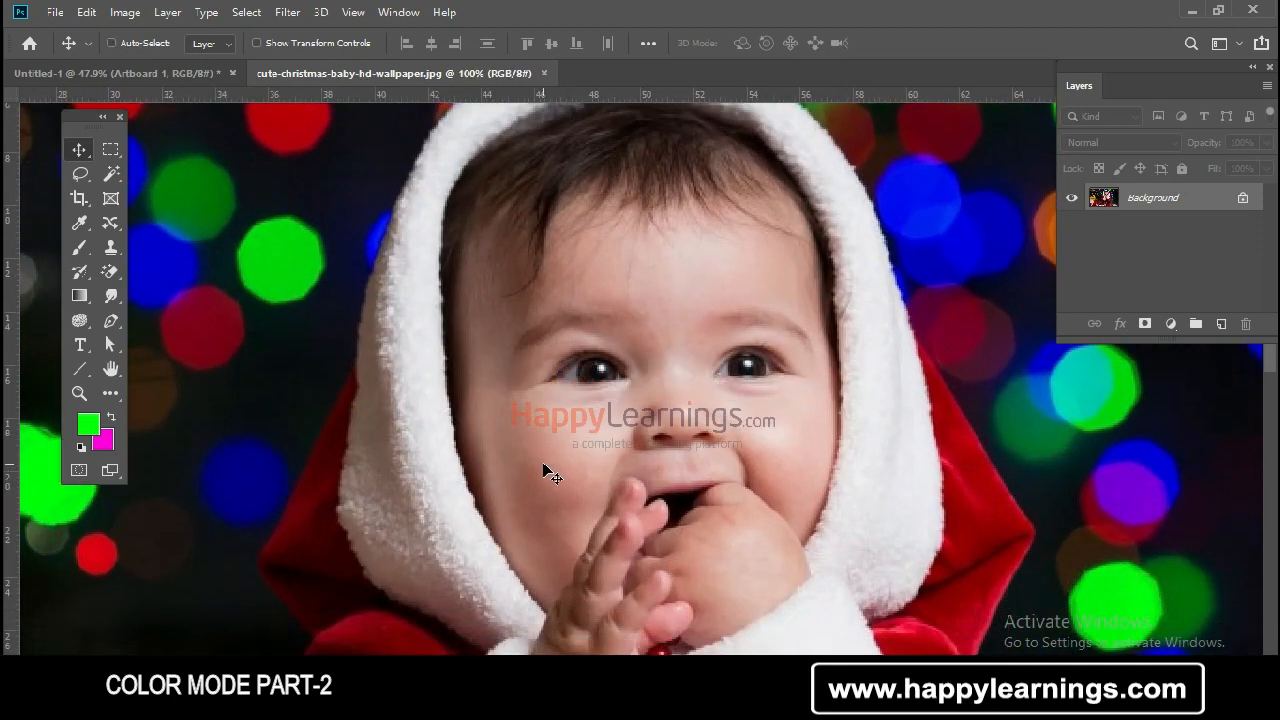
Convert the image to Lab Color mode
{"action": "left_click", "coordinate": [124, 12]}
{"action": "mouse_move", "coordinate": [133, 40]}
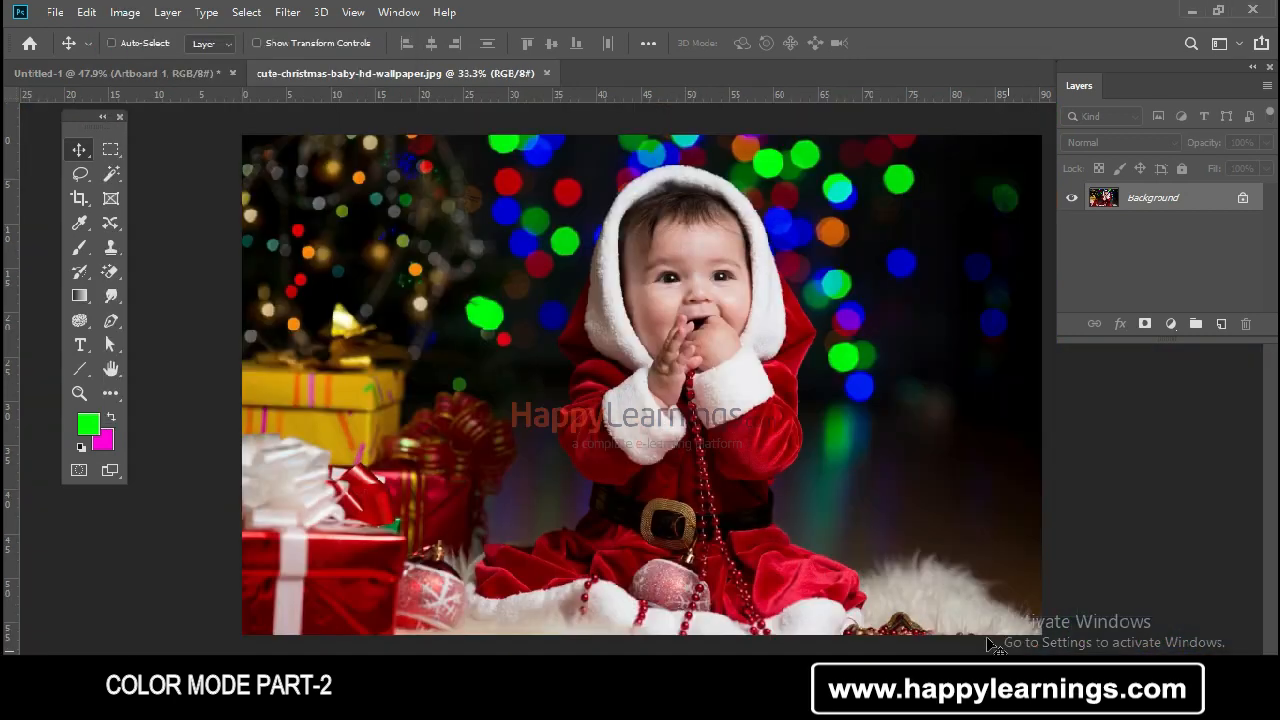
{"action": "left_click", "coordinate": [126, 17]}
{"action": "left_click", "coordinate": [124, 12]}
{"action": "mouse_move", "coordinate": [160, 33]}
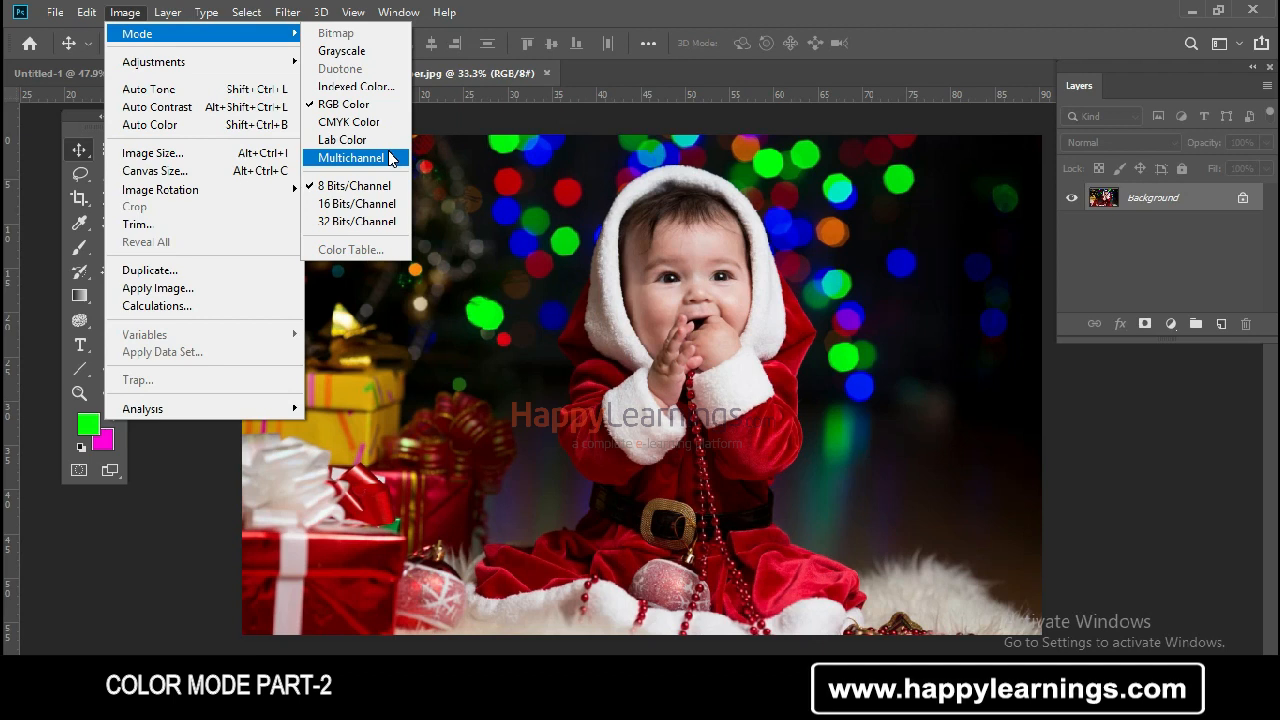
{"action": "left_click", "coordinate": [390, 158]}
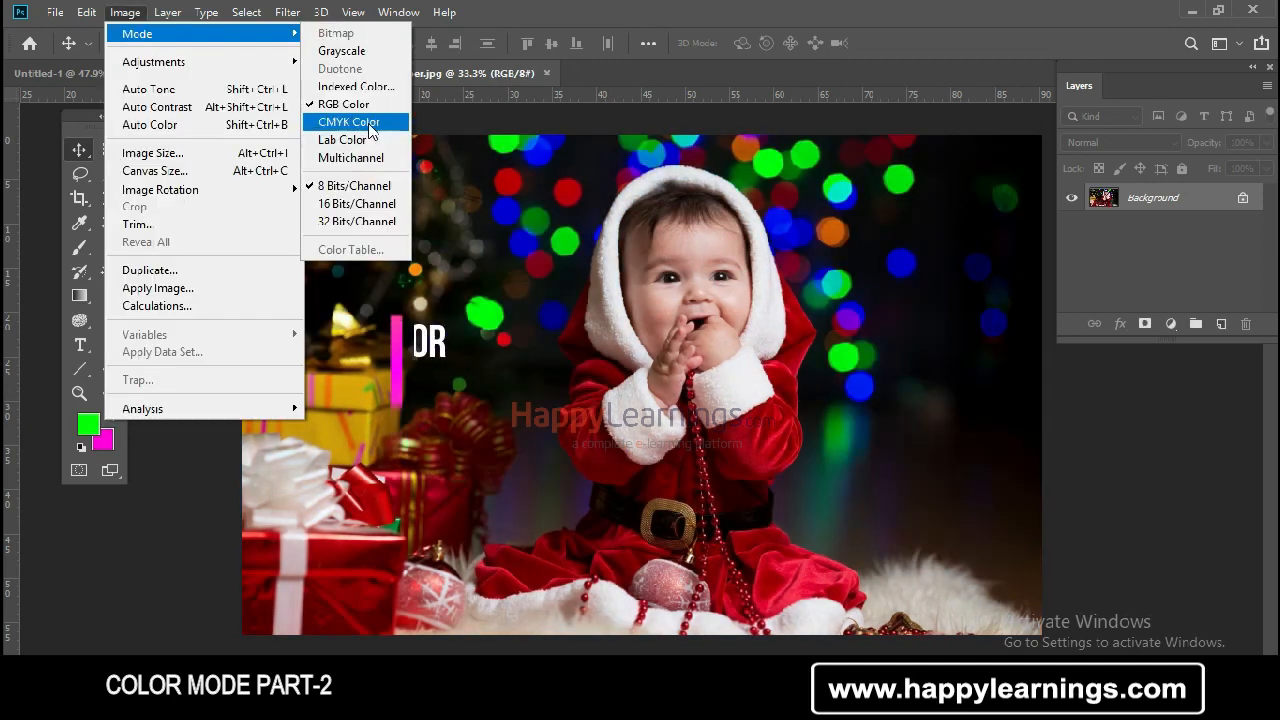
{"action": "left_click", "coordinate": [375, 142]}
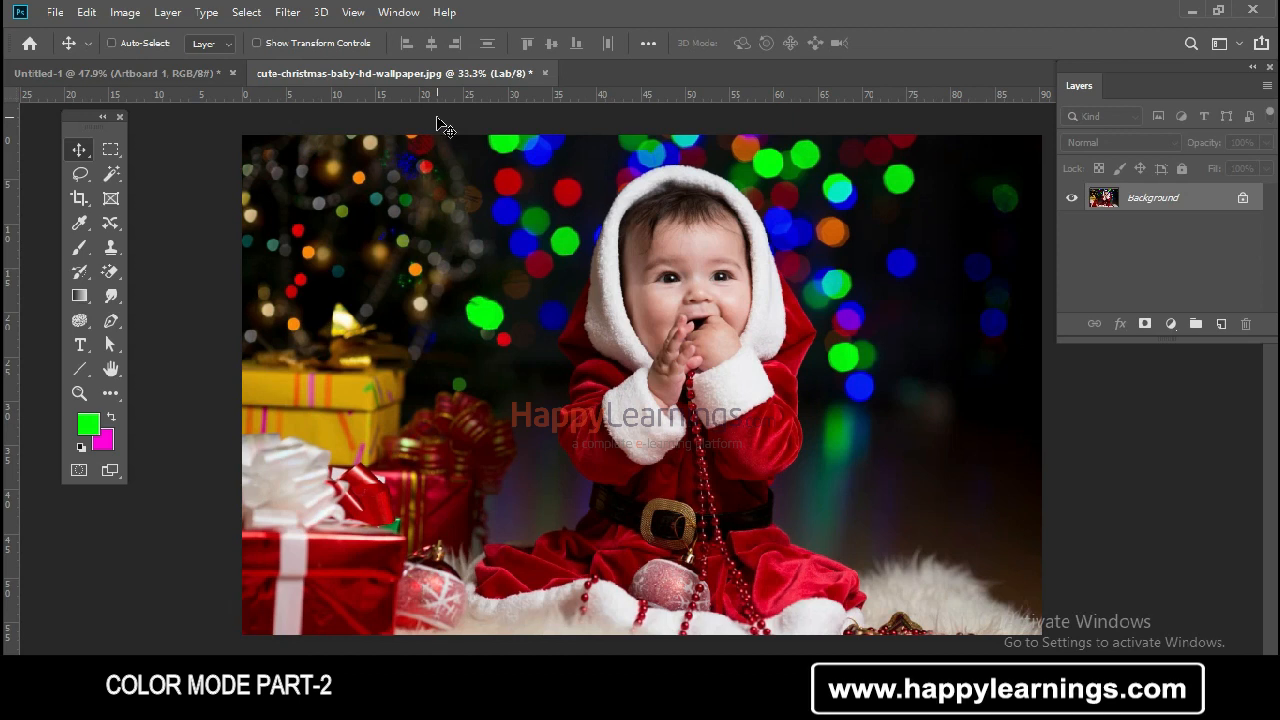
Convert the image to Grayscale and on to Bitmap mode, flattening the layers
{"action": "left_click", "coordinate": [108, 15]}
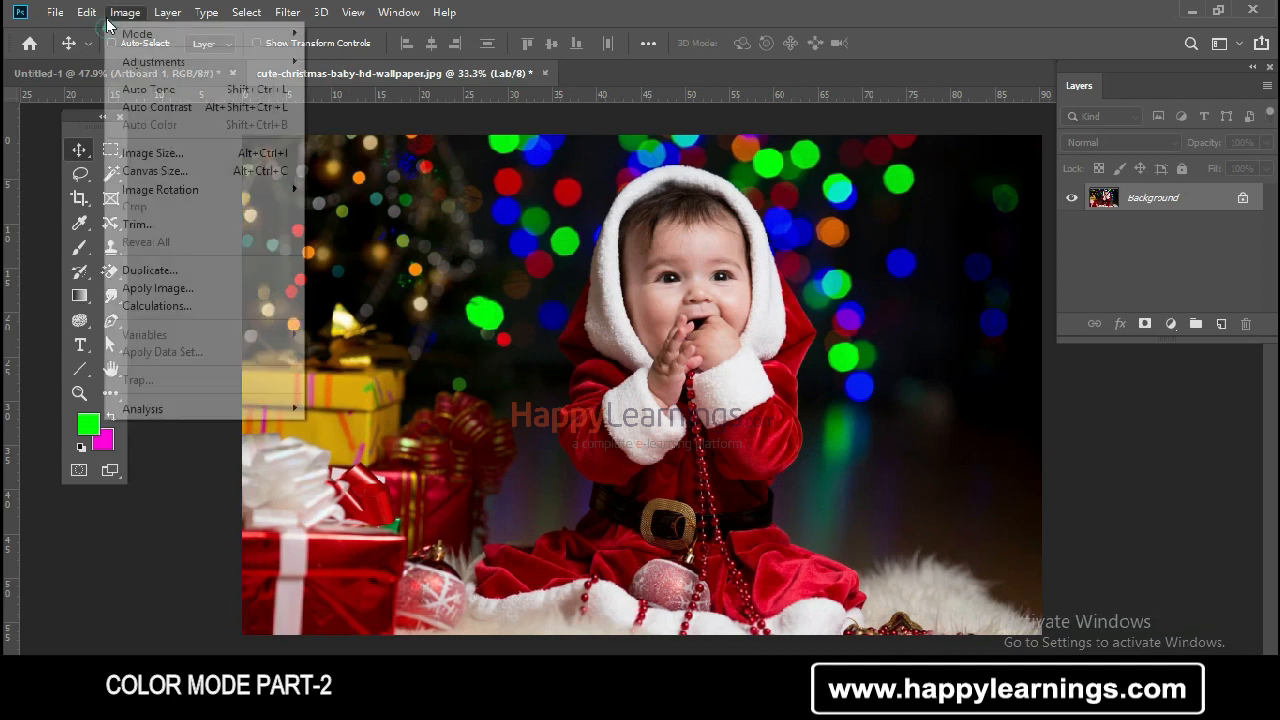
{"action": "mouse_move", "coordinate": [200, 33]}
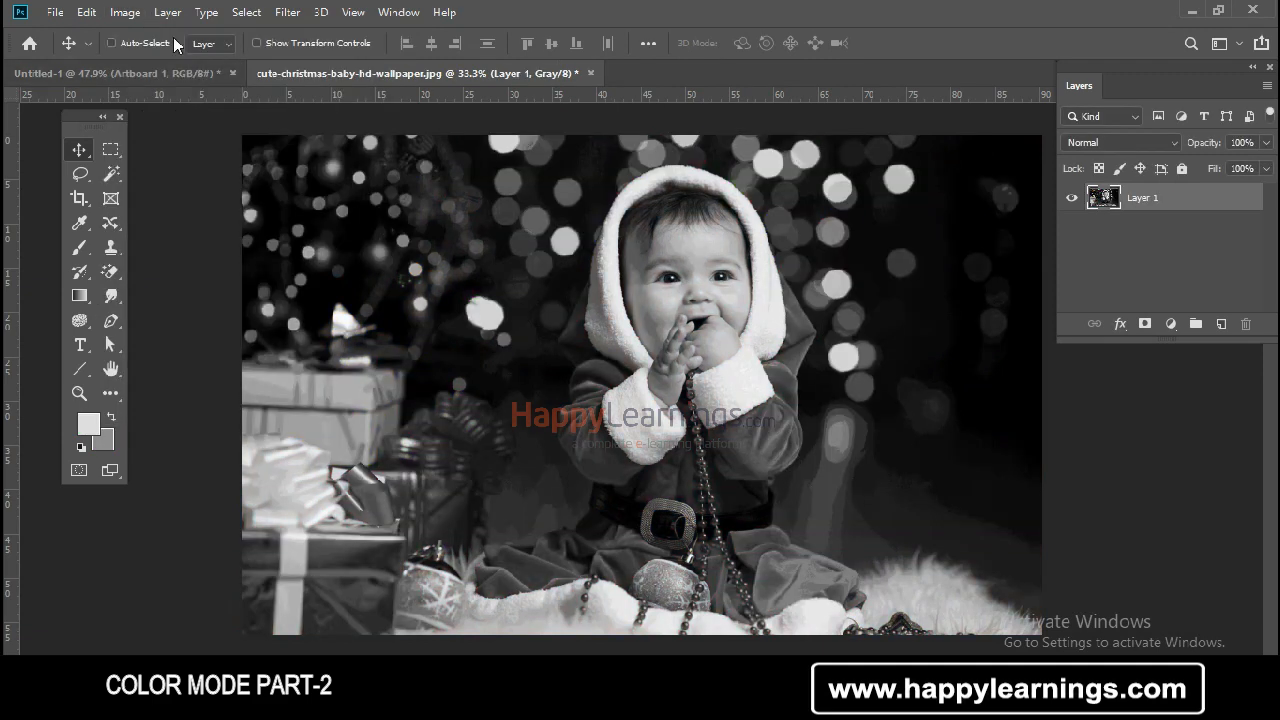
{"action": "left_click", "coordinate": [125, 12]}
{"action": "left_click", "coordinate": [353, 12]}
{"action": "mouse_move", "coordinate": [125, 12]}
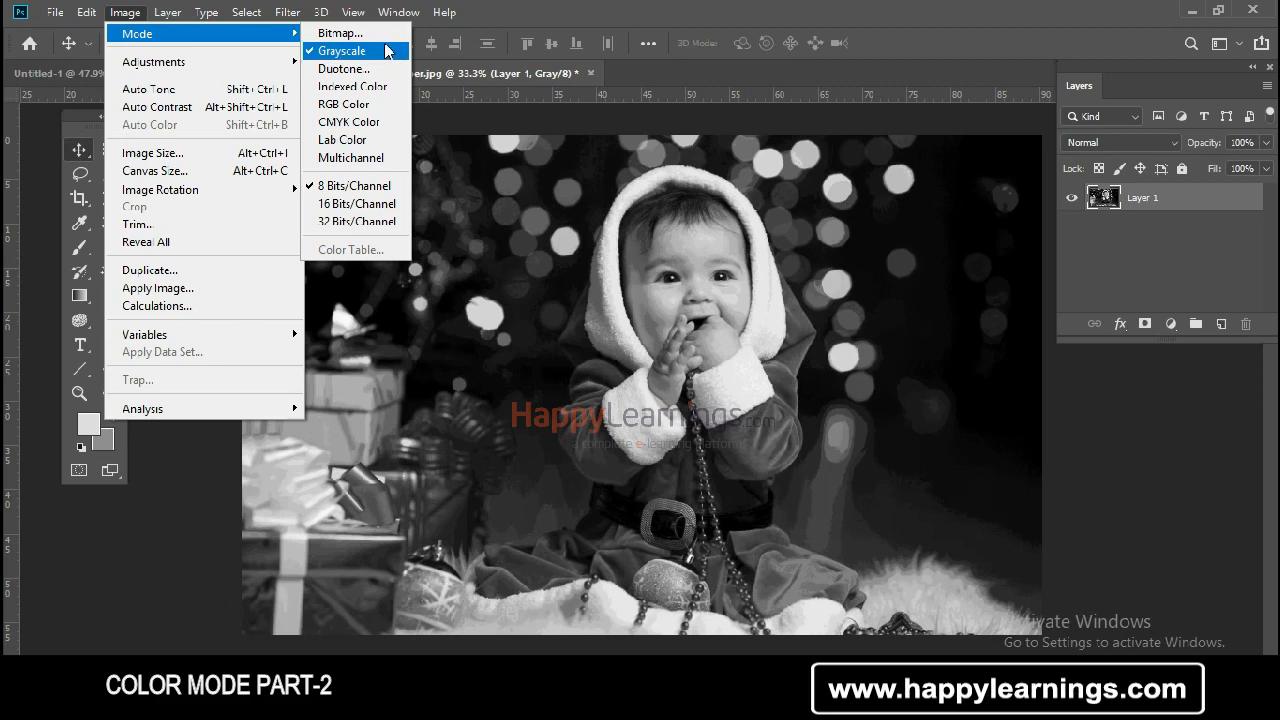
{"action": "left_click", "coordinate": [382, 34]}
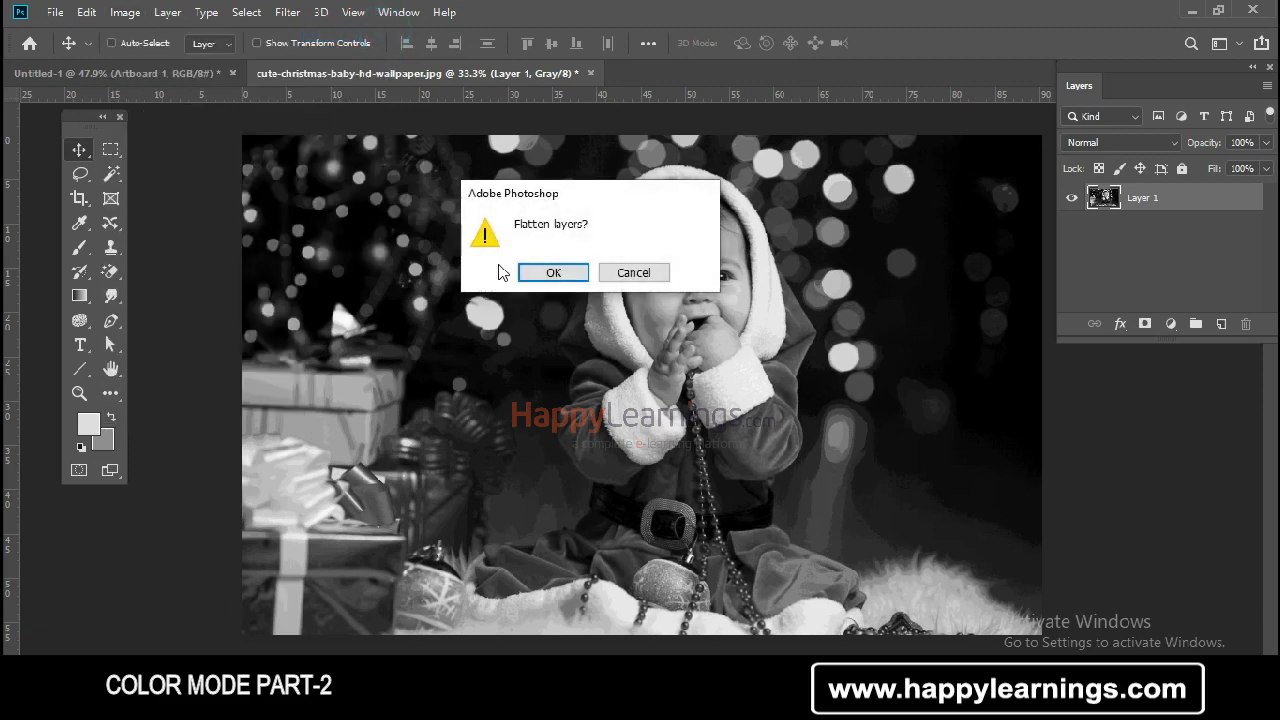
{"action": "left_click", "coordinate": [560, 273]}
{"action": "left_click", "coordinate": [1064, 116]}
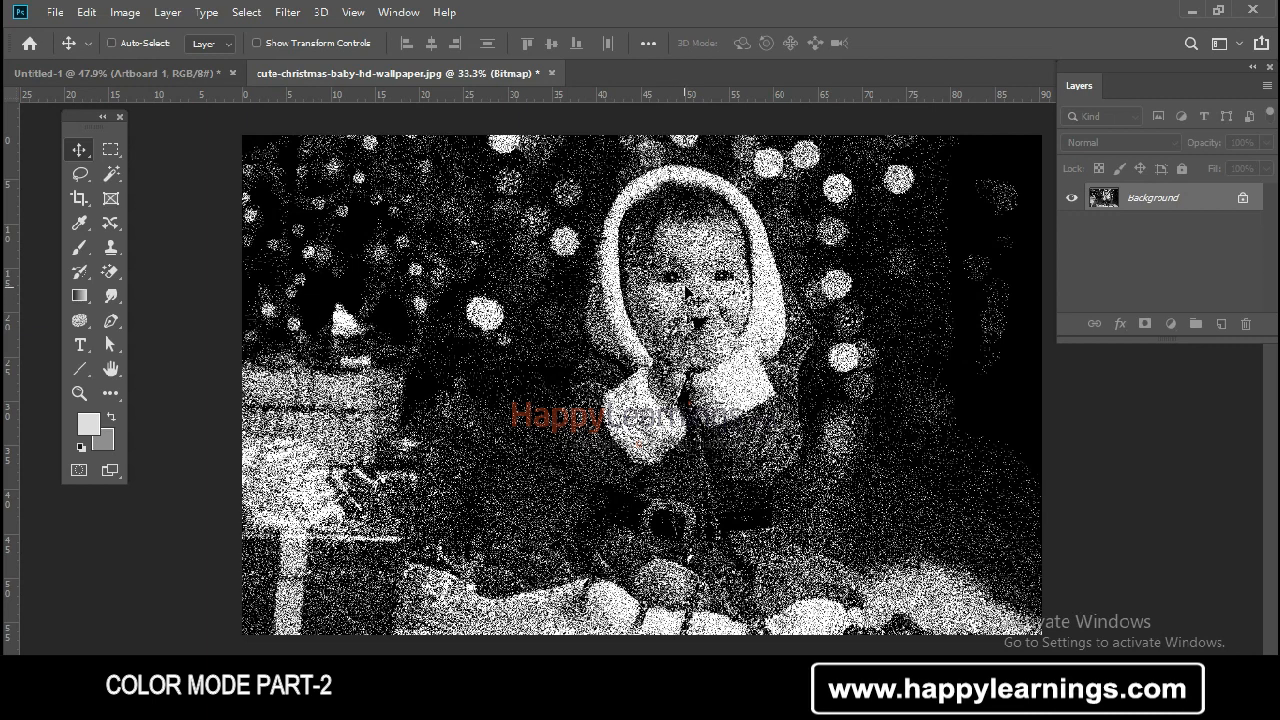
Return the image to Grayscale and open Duotone Options, setting the type to Duotone
{"action": "left_click", "coordinate": [125, 12]}
{"action": "mouse_move", "coordinate": [140, 34]}
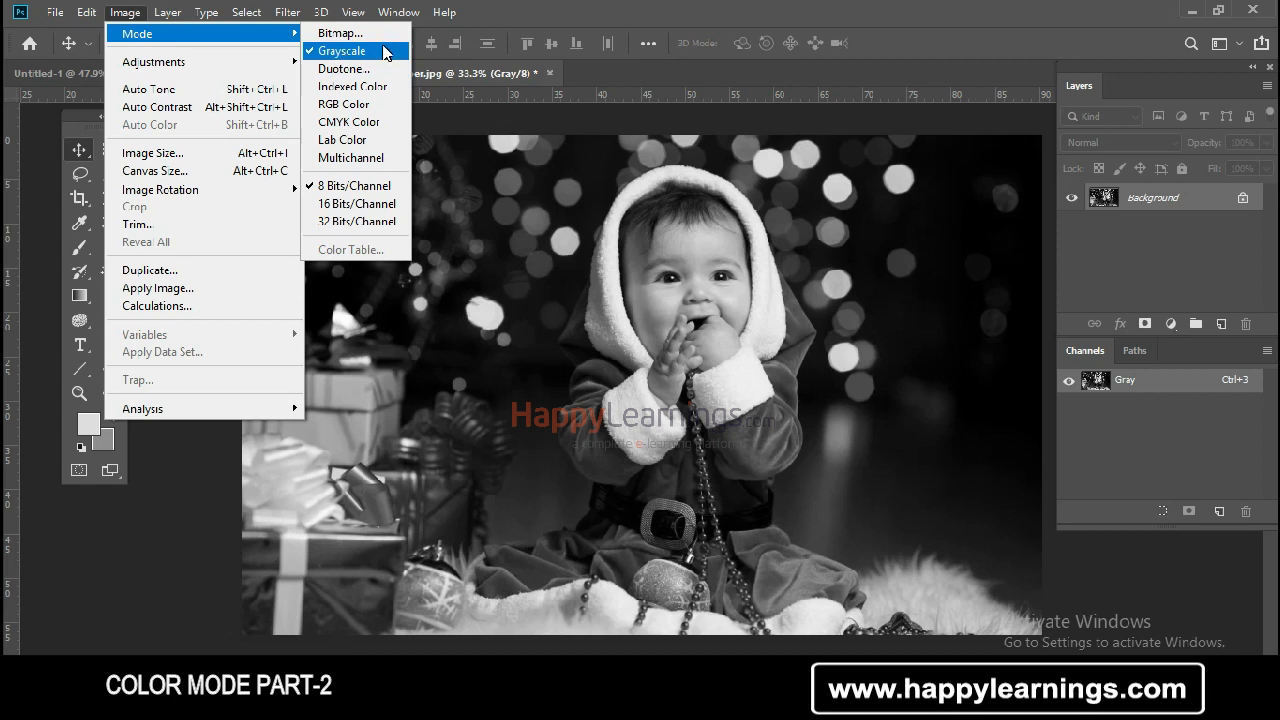
{"action": "left_click", "coordinate": [390, 68]}
{"action": "left_click_drag", "start_coordinate": [557, 80], "coordinate": [382, 46]}
{"action": "left_click", "coordinate": [395, 115]}
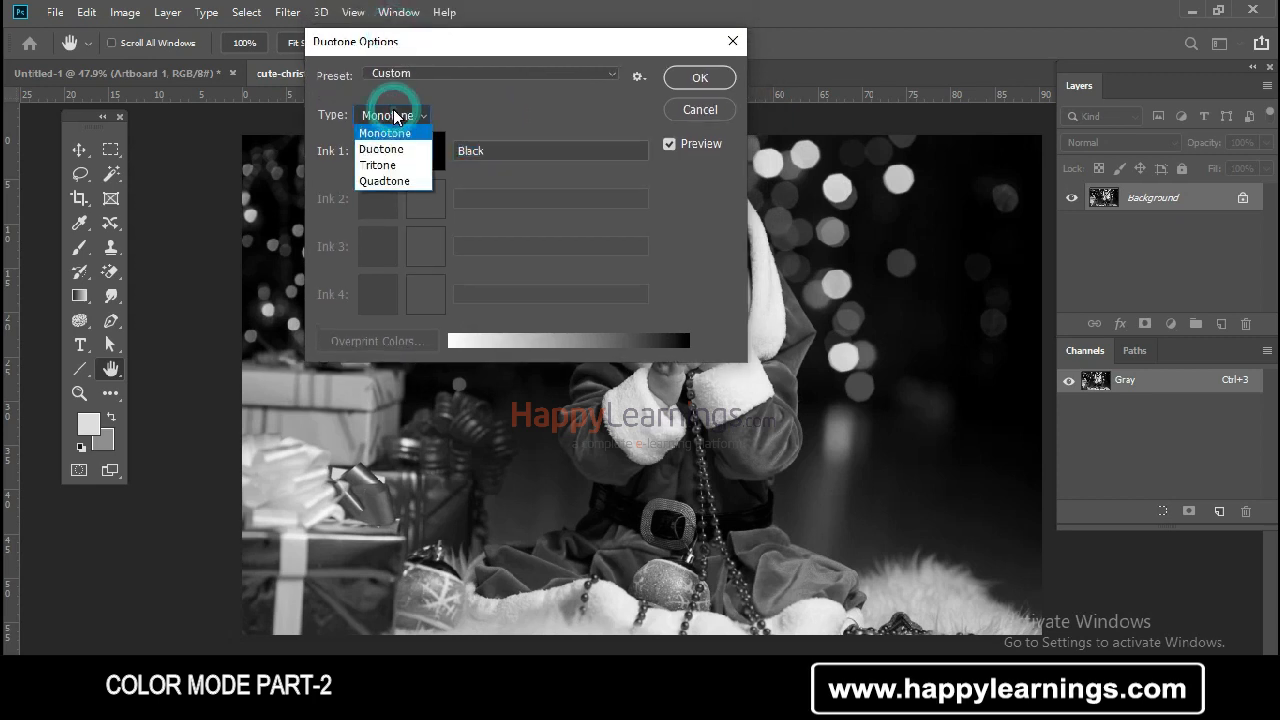
{"action": "left_click", "coordinate": [398, 150]}
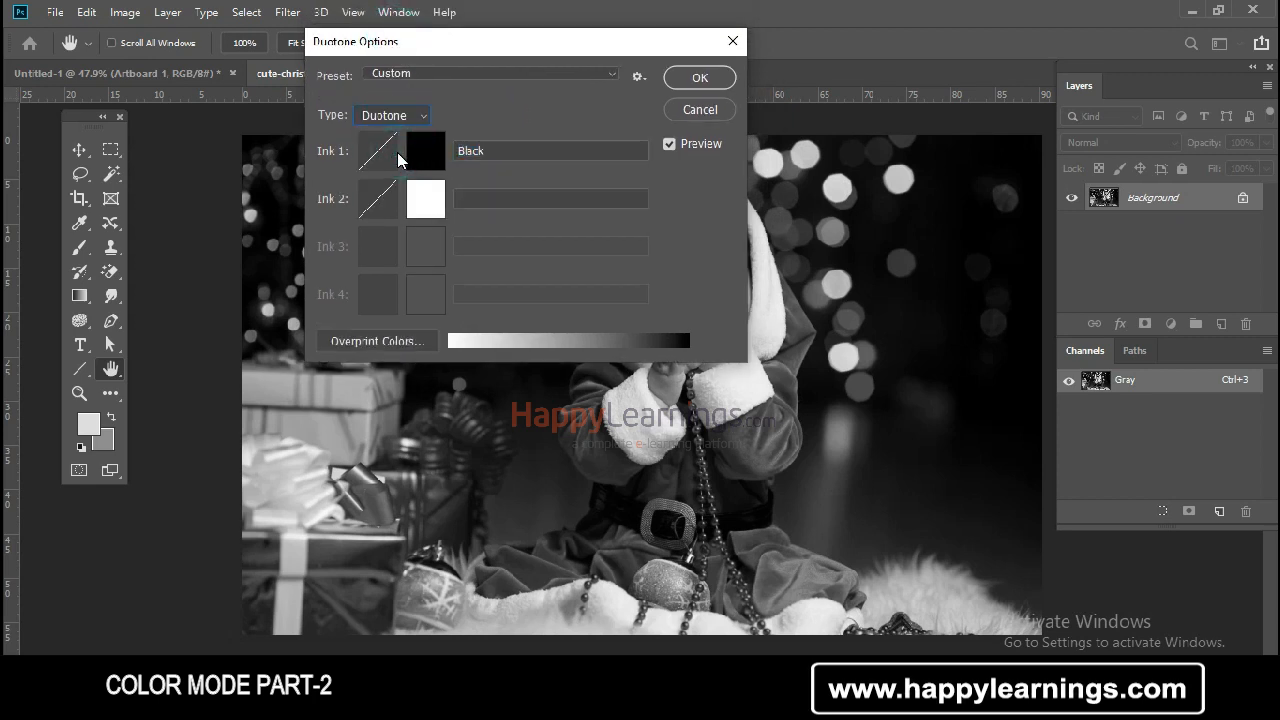
Switch the Duotone type to Tritone and then to Quadtone, and reposition the Duotone Options dialog
{"action": "left_click", "coordinate": [412, 117]}
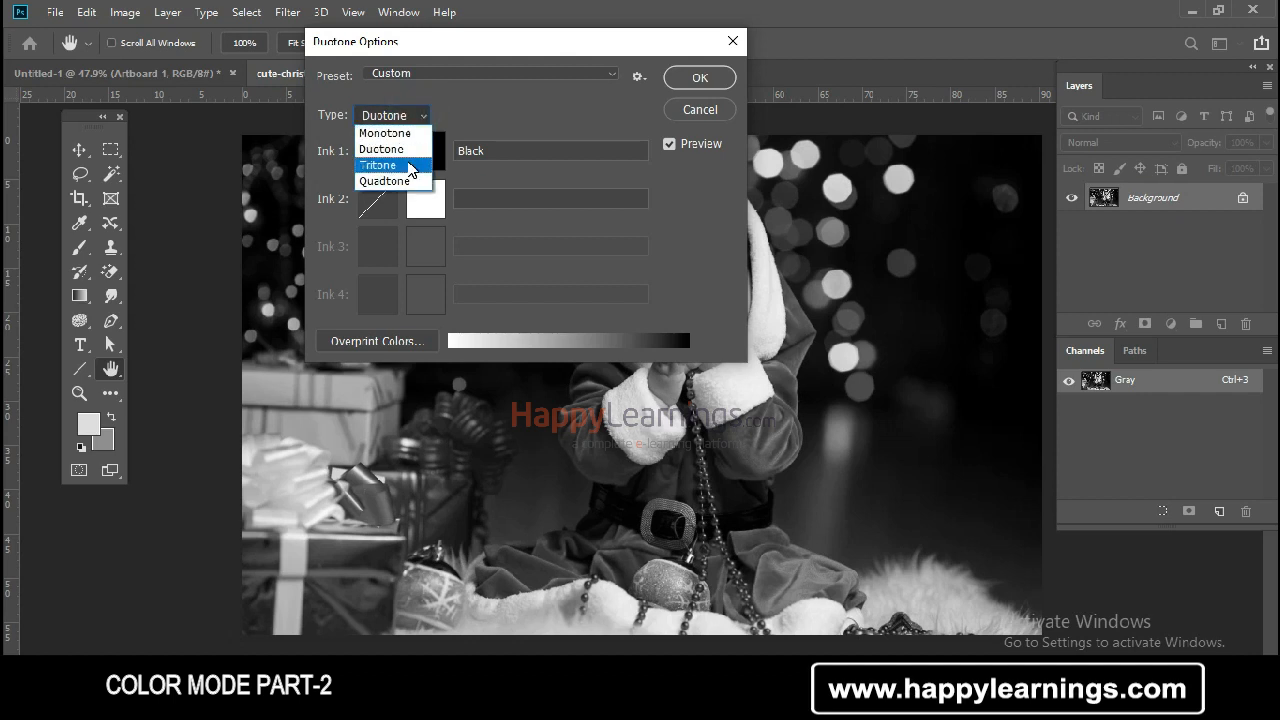
{"action": "left_click", "coordinate": [411, 166]}
{"action": "left_click", "coordinate": [405, 116]}
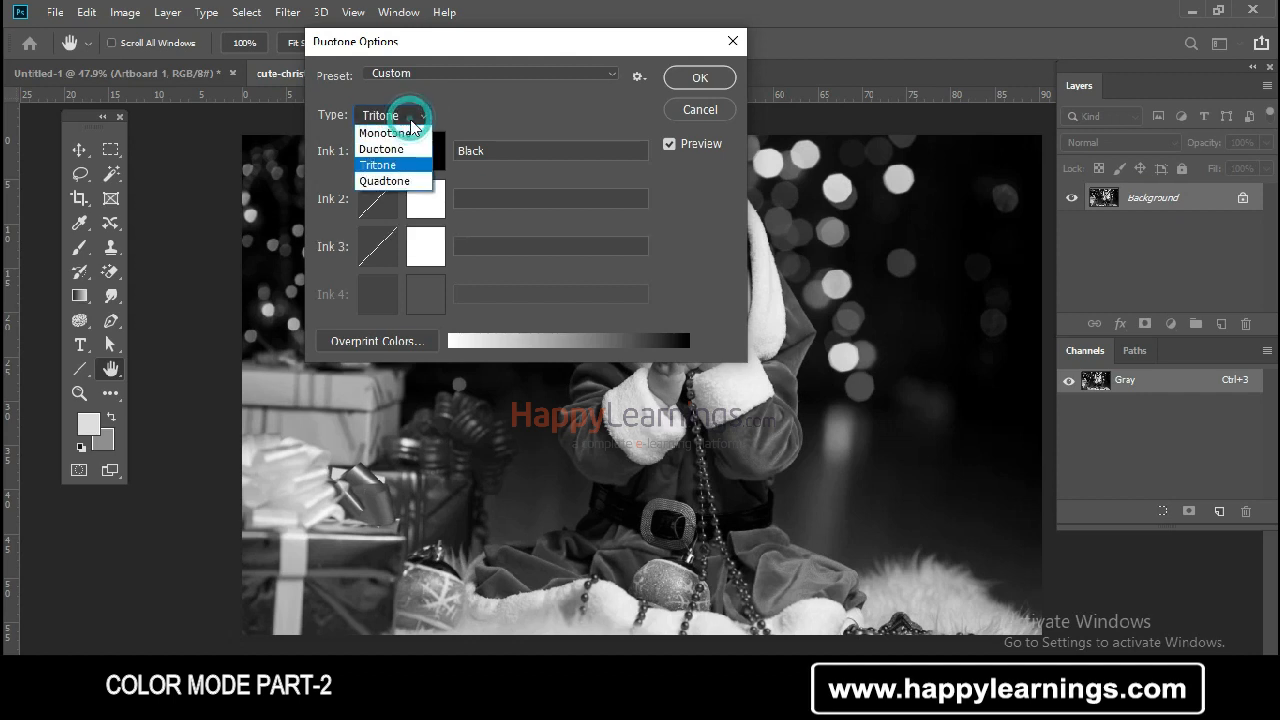
{"action": "left_click", "coordinate": [410, 181]}
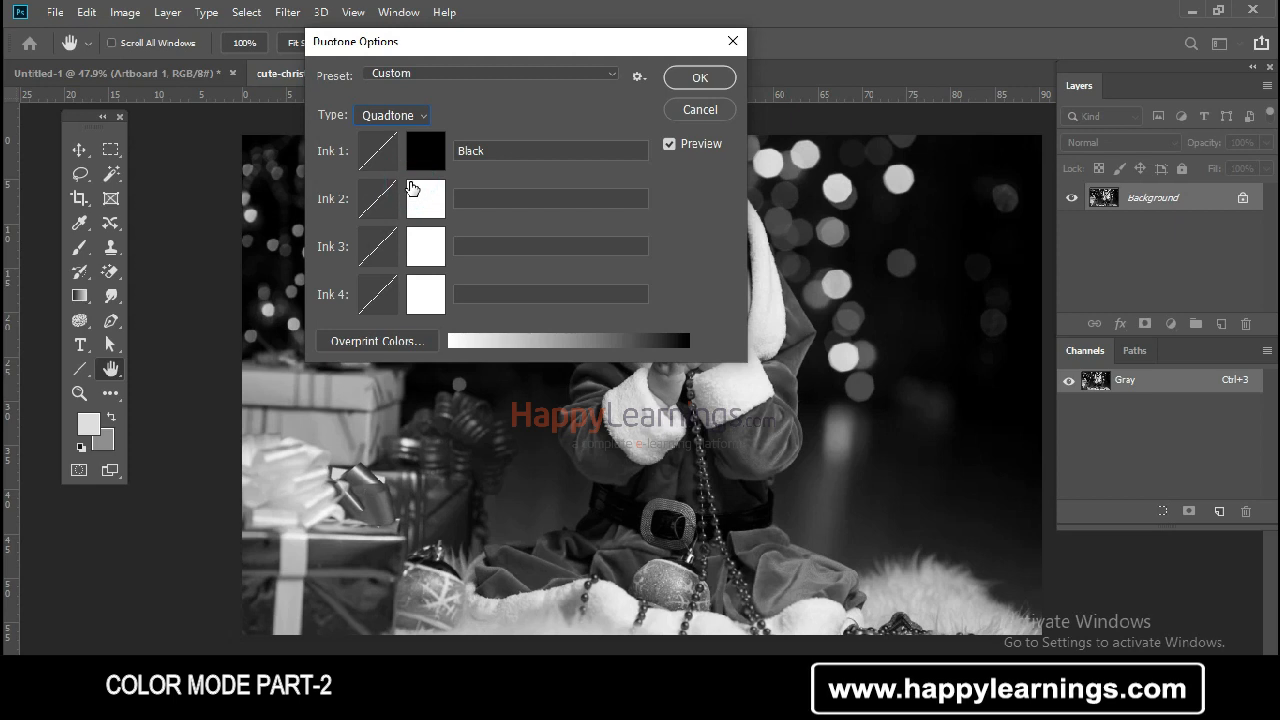
{"action": "mouse_move", "coordinate": [413, 53]}
{"action": "left_mouse_down"}
{"action": "mouse_move", "coordinate": [784, 90]}
{"action": "mouse_move", "coordinate": [194, 41]}
{"action": "mouse_move", "coordinate": [272, 34]}
{"action": "left_mouse_up"}
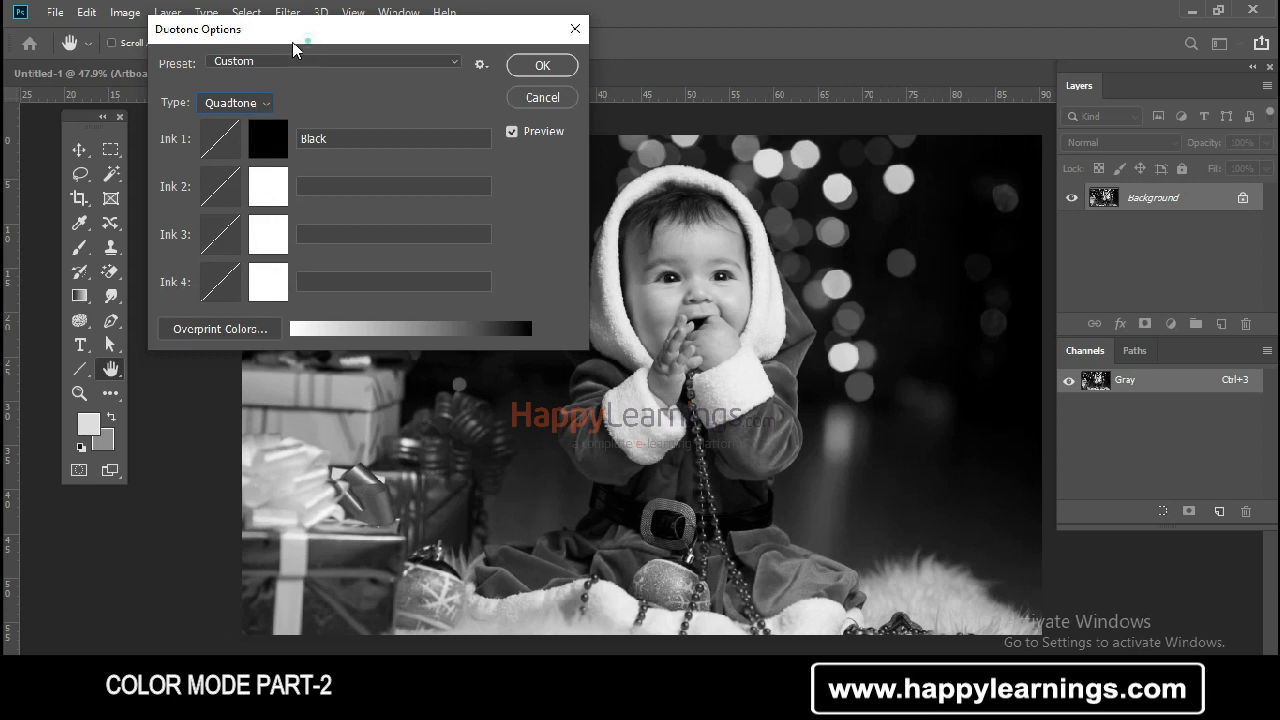
{"action": "left_click_drag", "start_coordinate": [304, 38], "coordinate": [208, 24]}
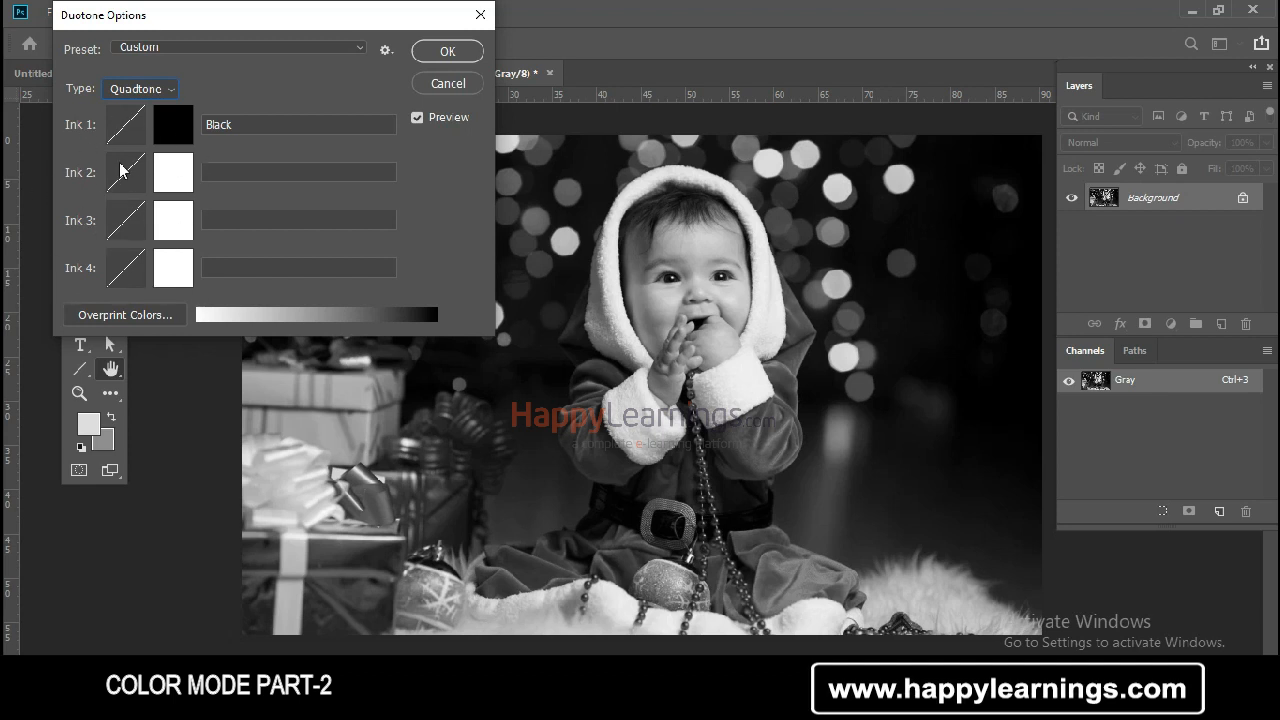
Set the Duotone Options type back to Duotone, moving the dialog clear of the photo
{"action": "left_click", "coordinate": [132, 92]}
{"action": "left_click", "coordinate": [129, 122]}
{"action": "left_click_drag", "start_coordinate": [235, 18], "coordinate": [270, 39]}
{"action": "left_click", "coordinate": [158, 100]}
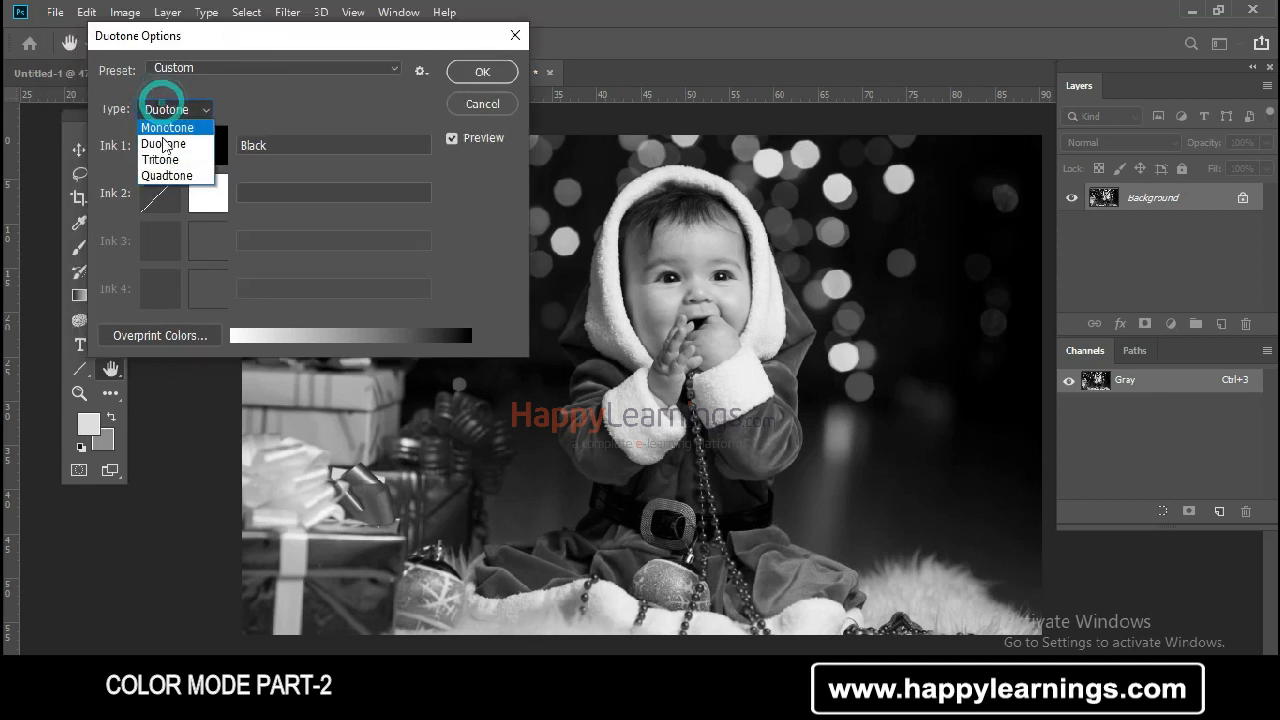
{"action": "left_click", "coordinate": [163, 137]}
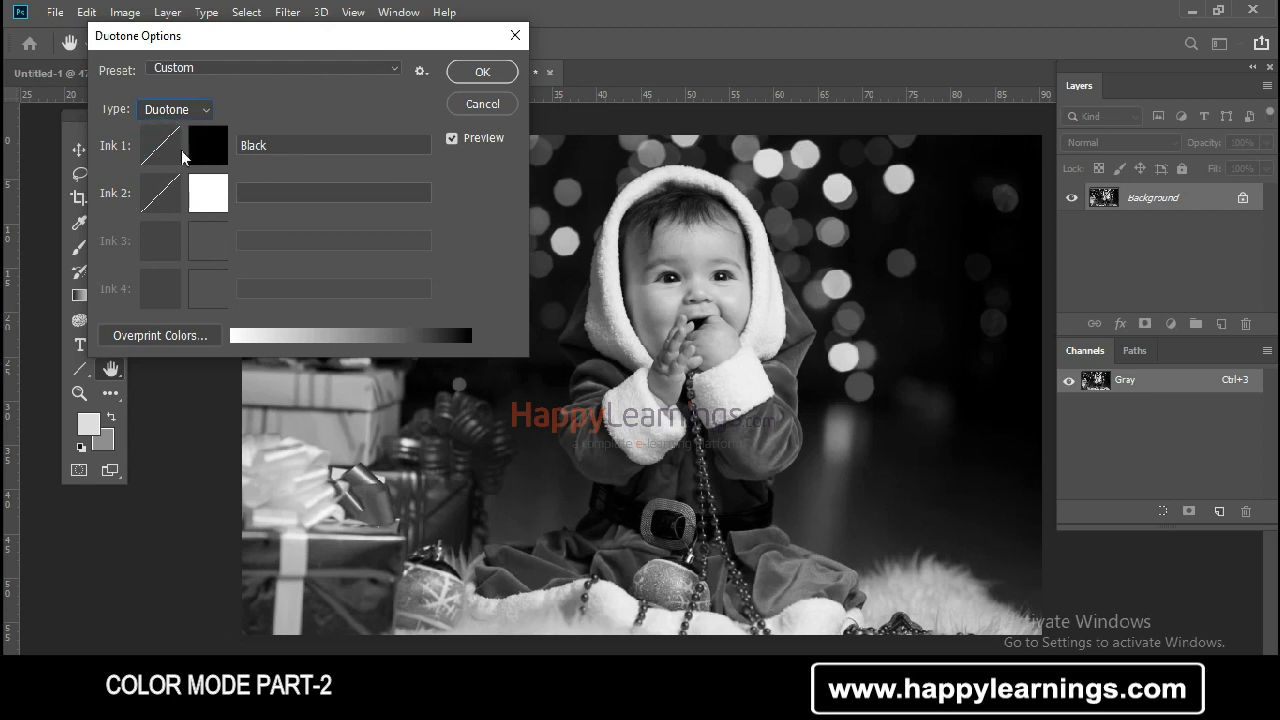
Set the Ink 2 color to red in the color picker
{"action": "left_click", "coordinate": [216, 198]}
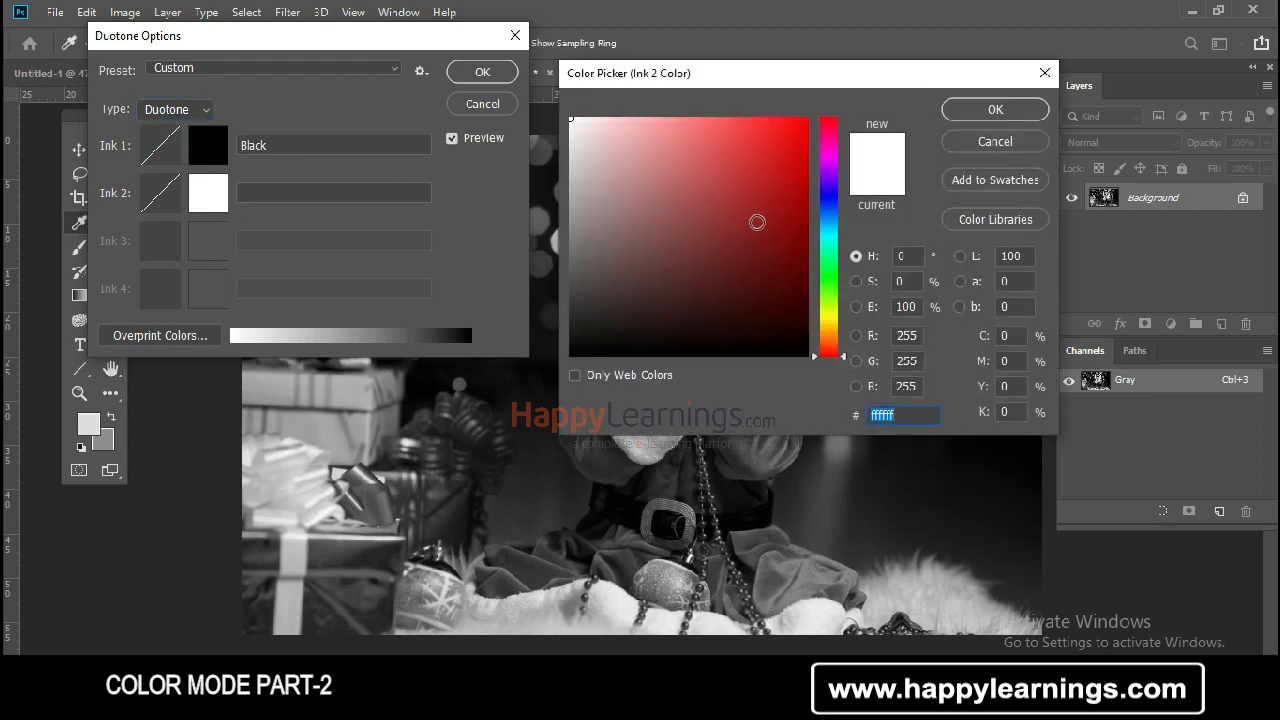
{"action": "left_click", "coordinate": [773, 207]}
{"action": "left_click", "coordinate": [995, 110]}
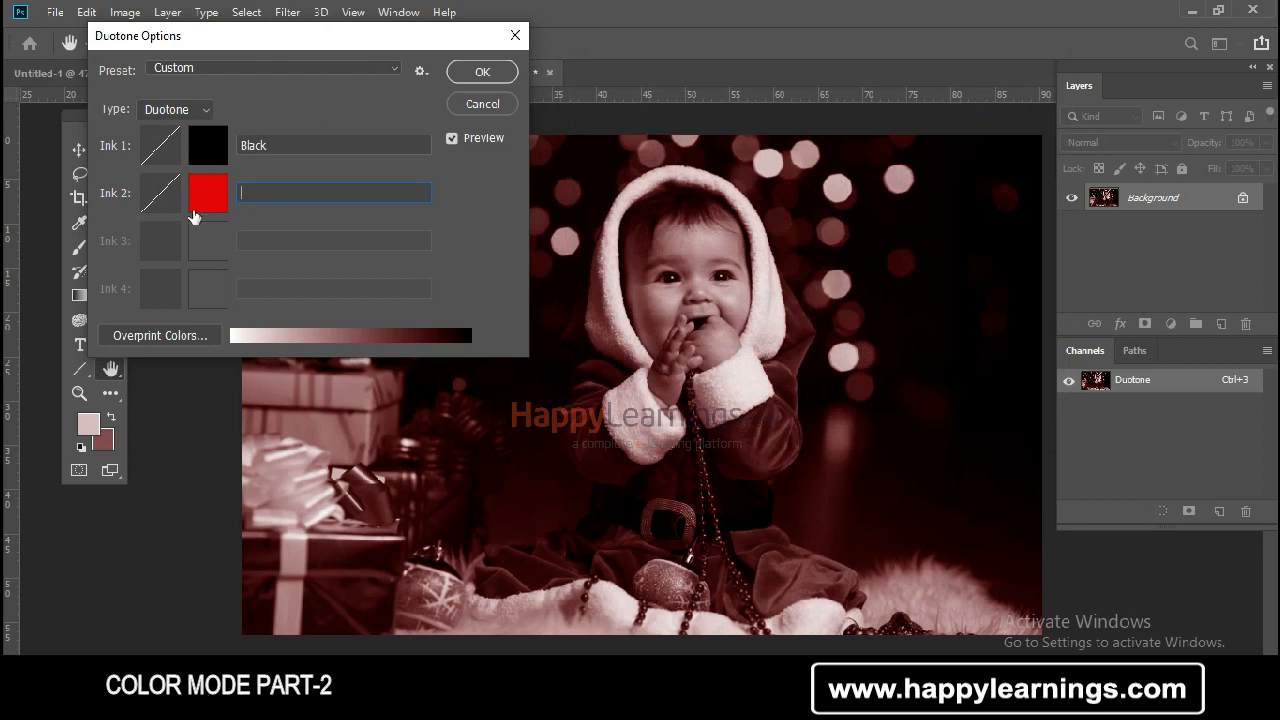
Change the type to Tritone and set the Ink 3 color to bright green 18ff00
{"action": "left_click_drag", "start_coordinate": [251, 34], "coordinate": [191, 13]}
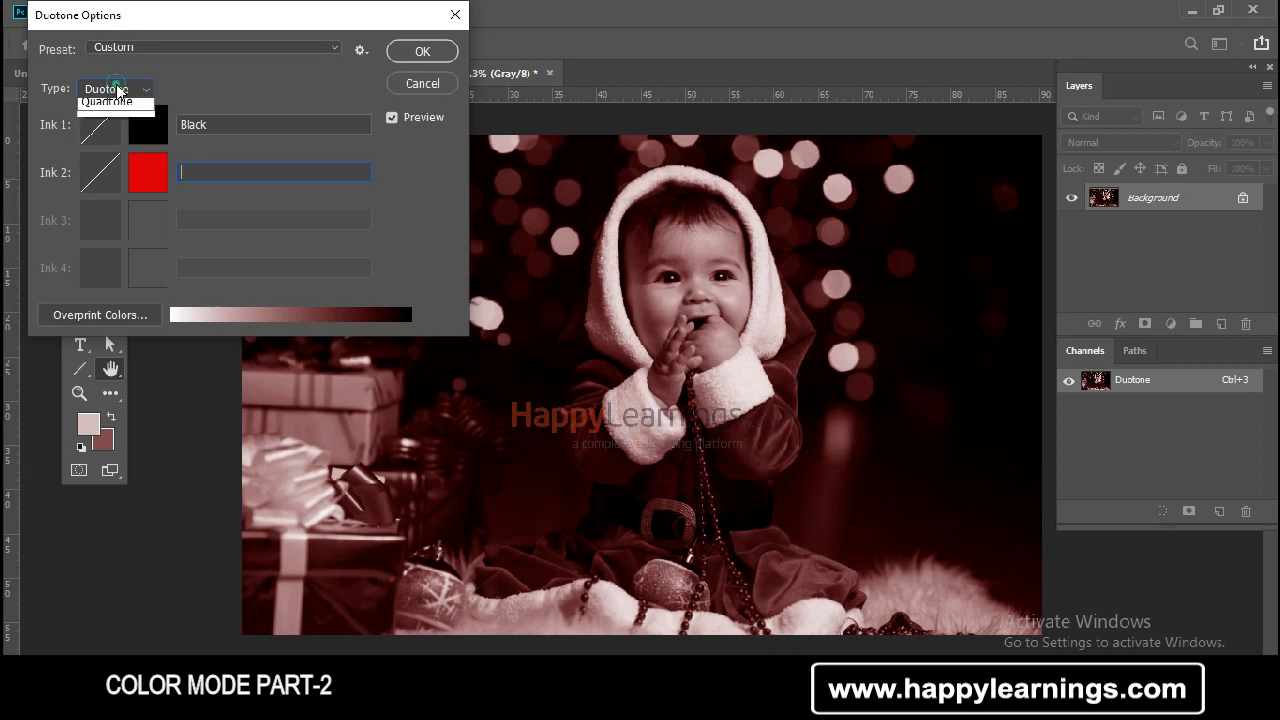
{"action": "left_click", "coordinate": [118, 90]}
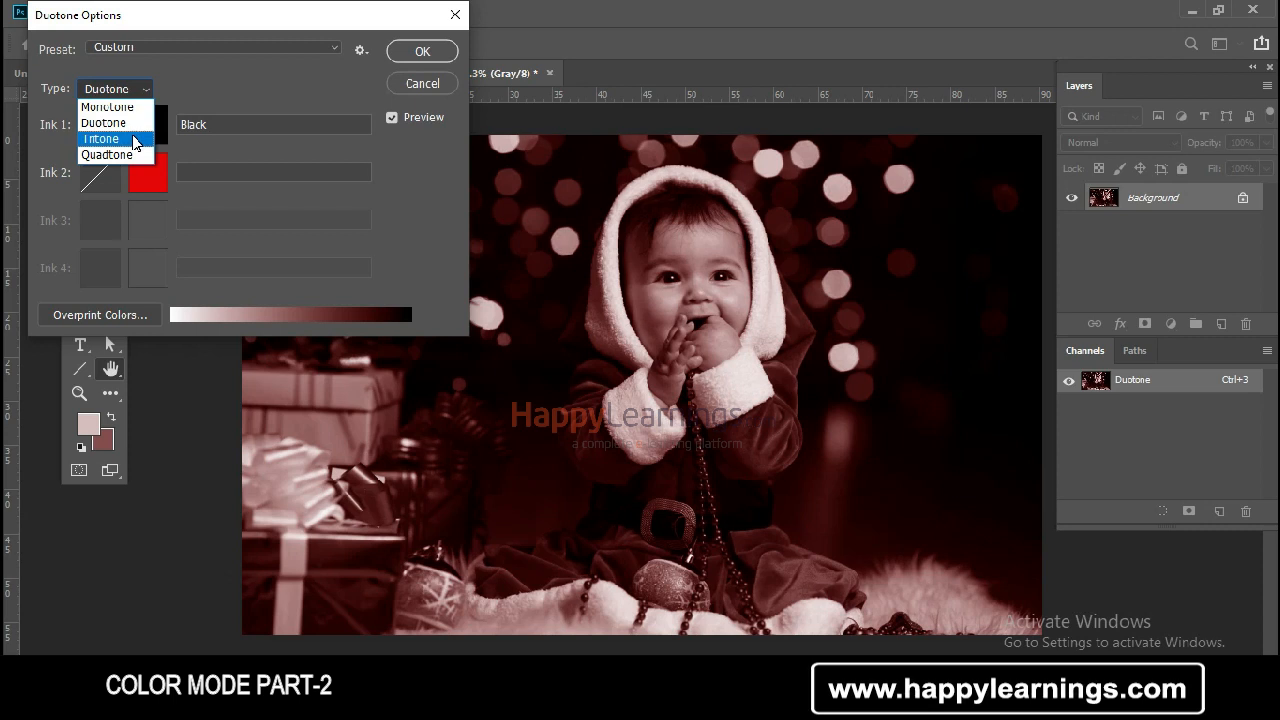
{"action": "left_click", "coordinate": [133, 139]}
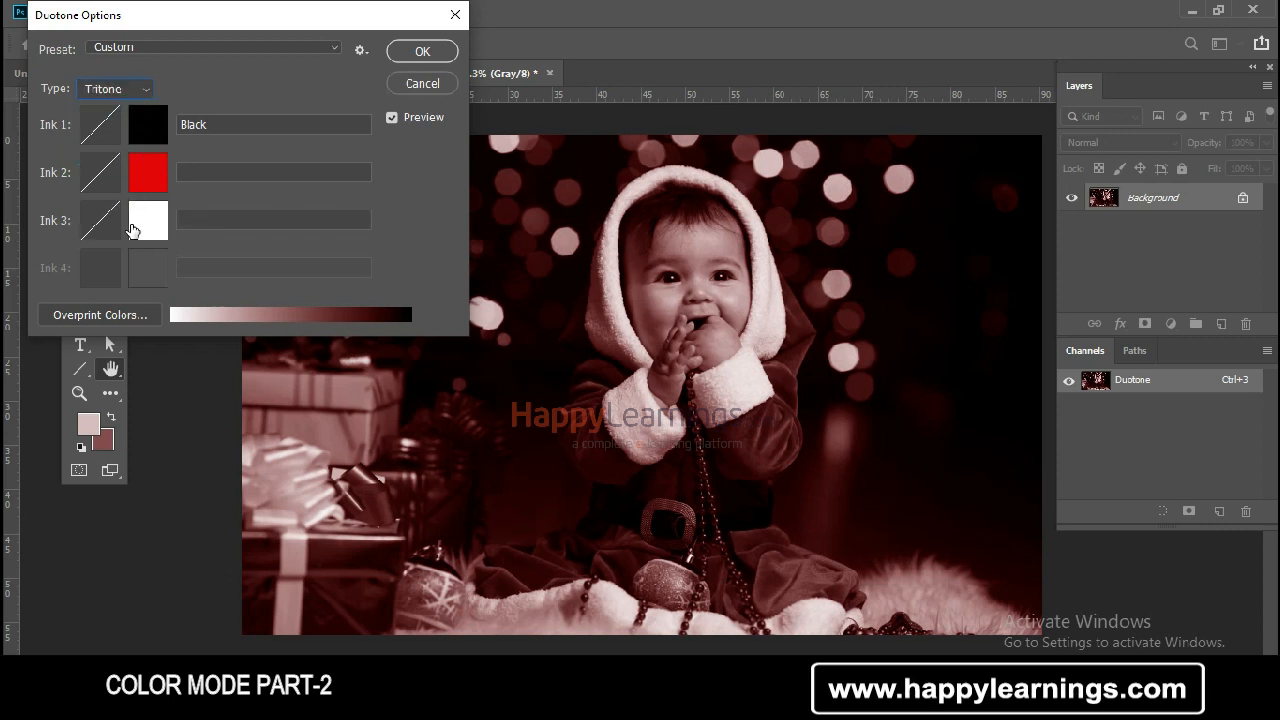
{"action": "left_click", "coordinate": [152, 229]}
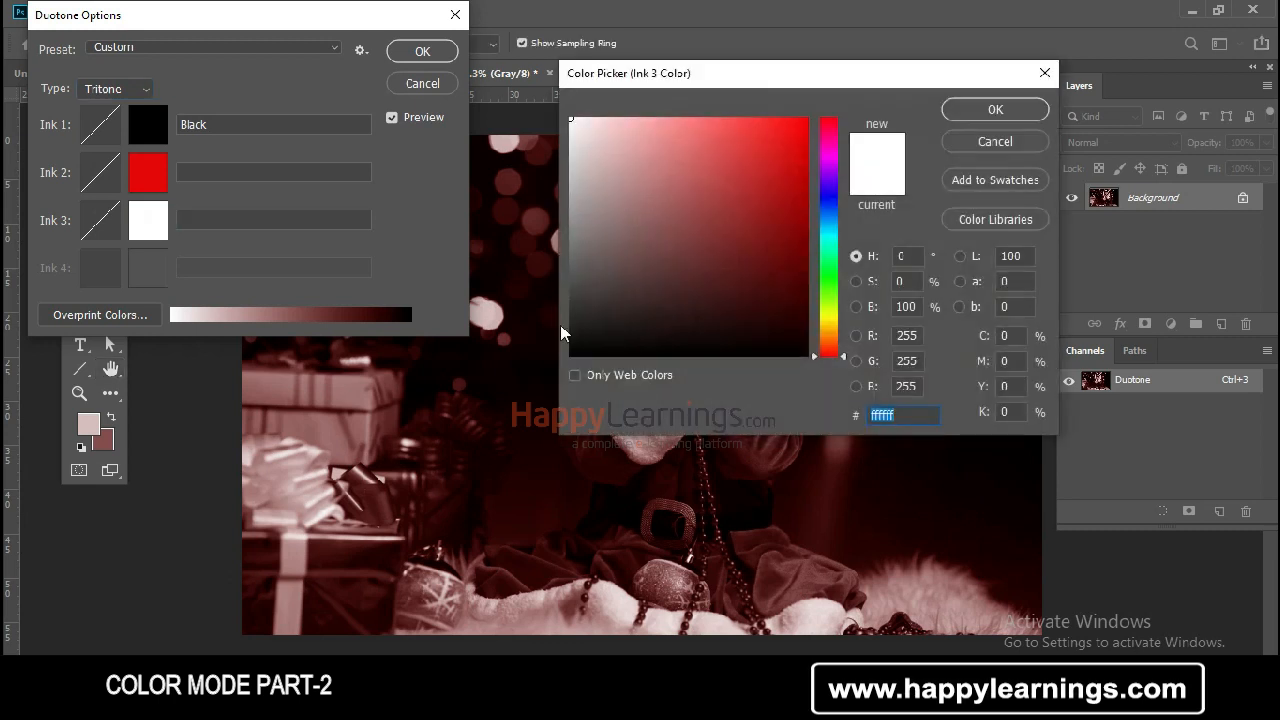
{"action": "left_click", "coordinate": [836, 280]}
{"action": "left_click", "coordinate": [805, 121]}
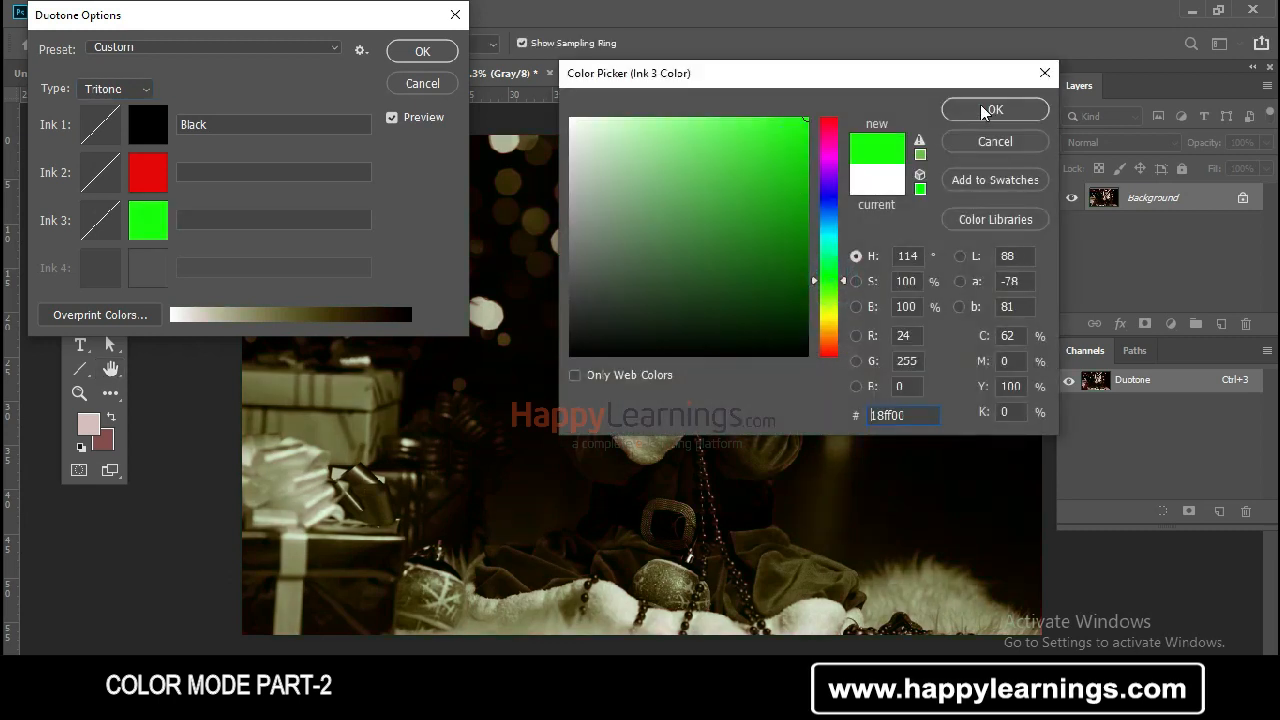
{"action": "left_click", "coordinate": [995, 109]}
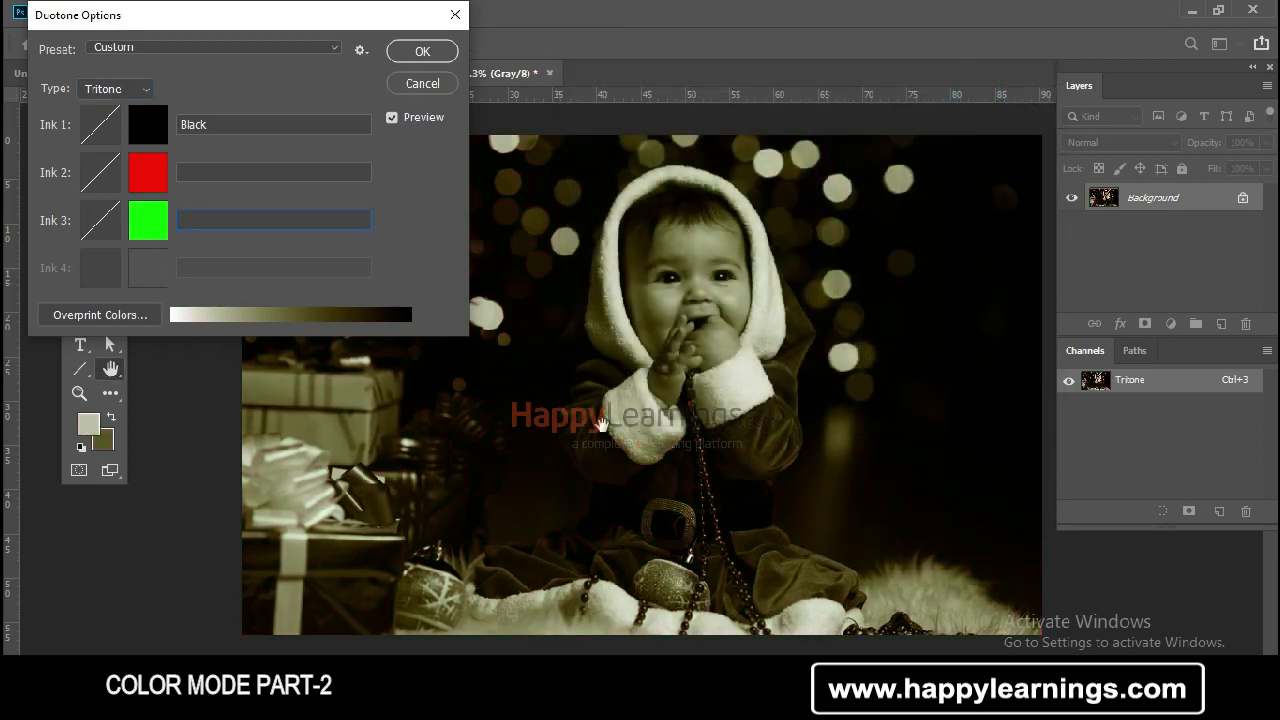
Change the type to Quadtone and set the Ink 4 color to blue
{"action": "left_click", "coordinate": [105, 86]}
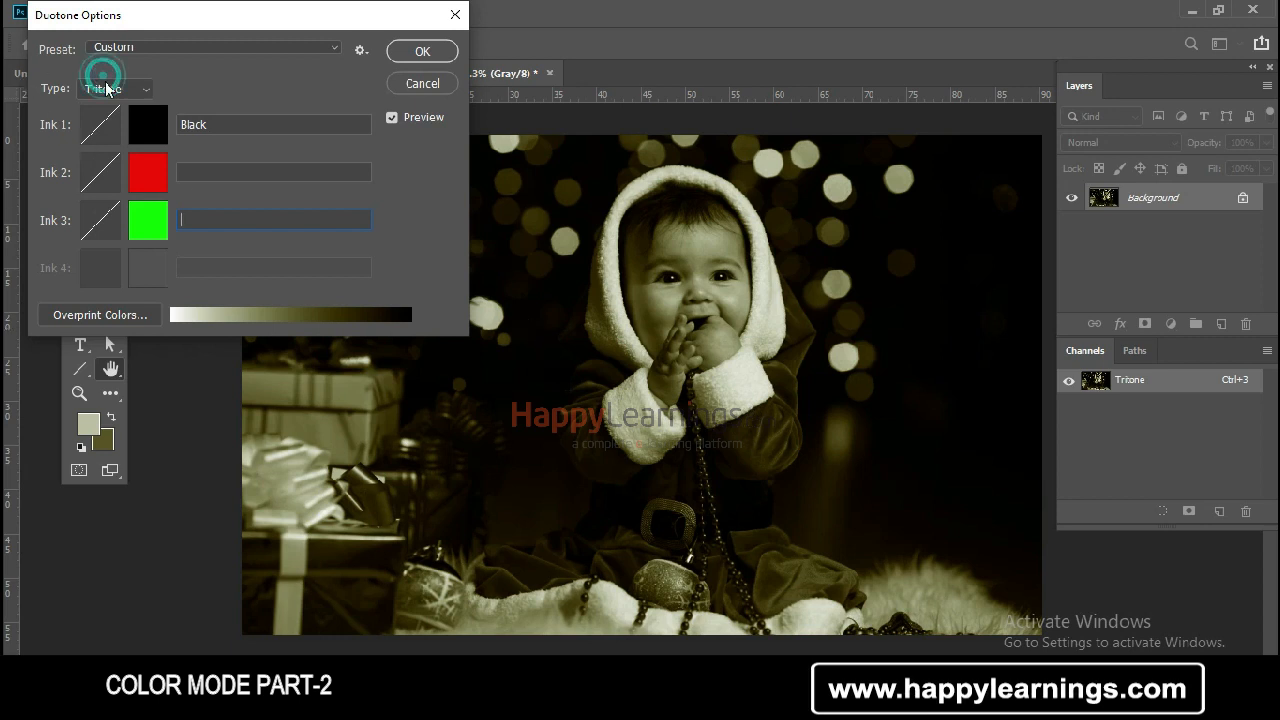
{"action": "left_click", "coordinate": [120, 158]}
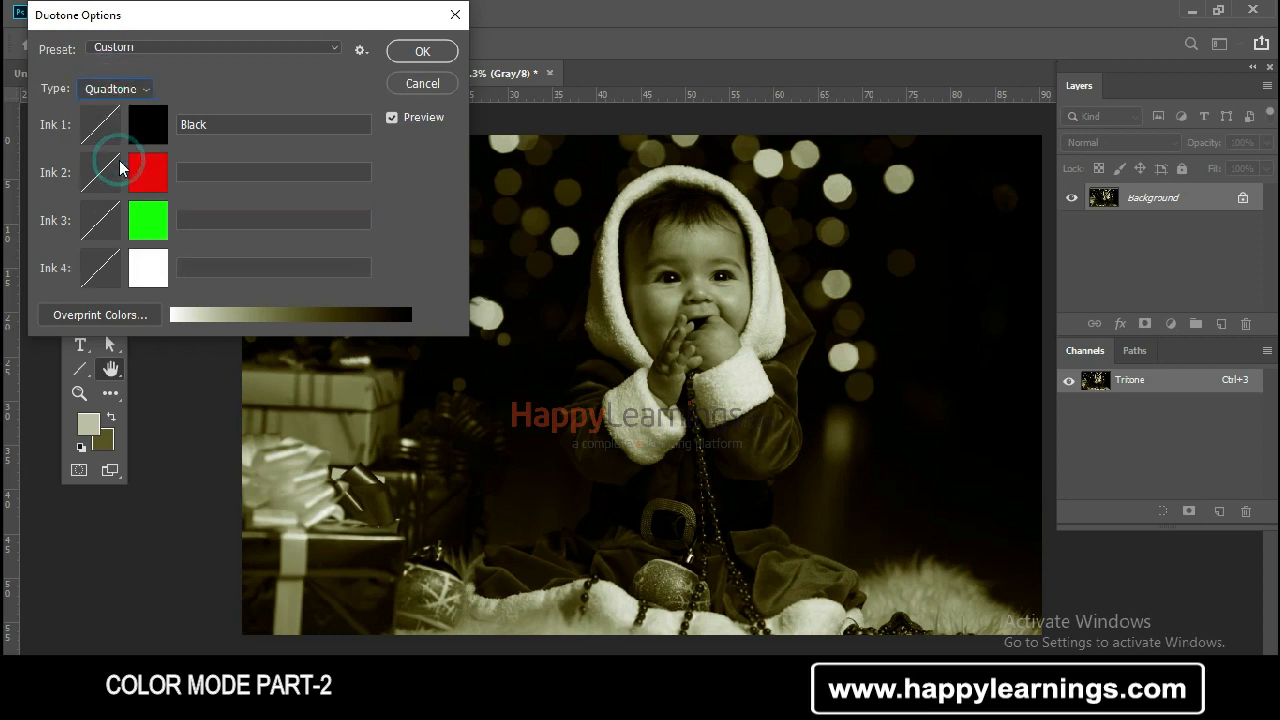
{"action": "left_click", "coordinate": [145, 279]}
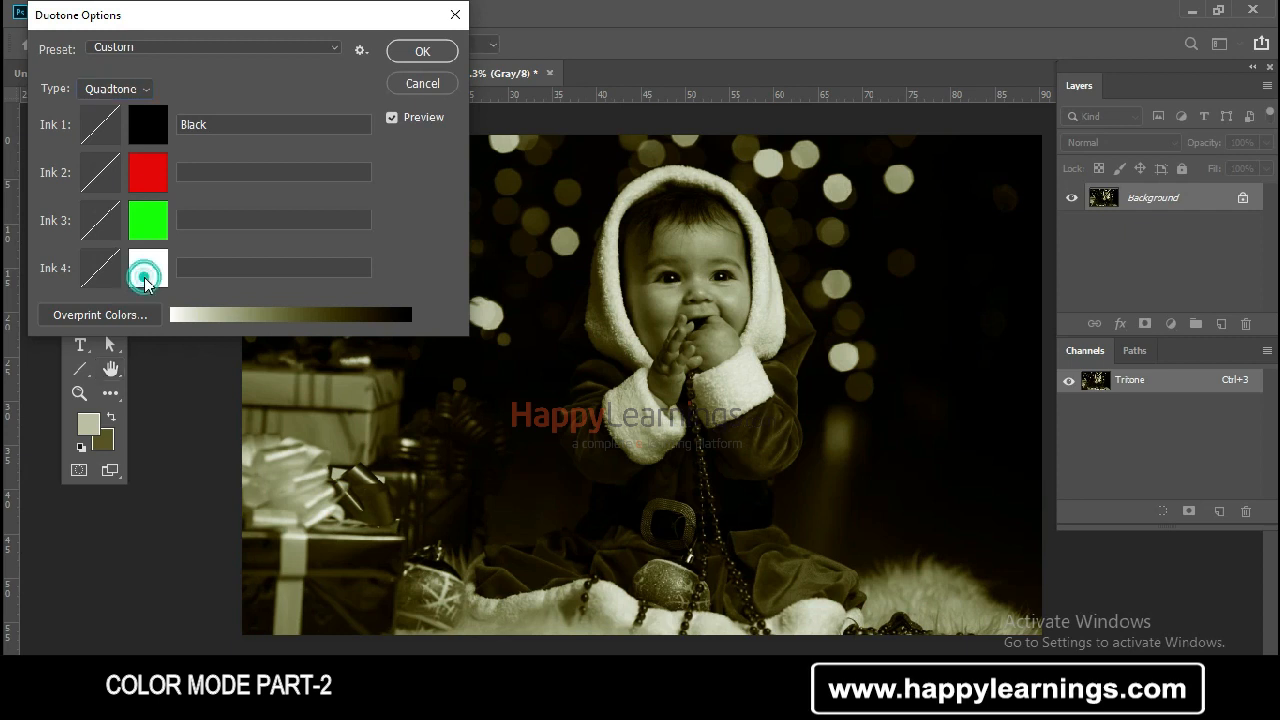
{"action": "left_click", "coordinate": [827, 202]}
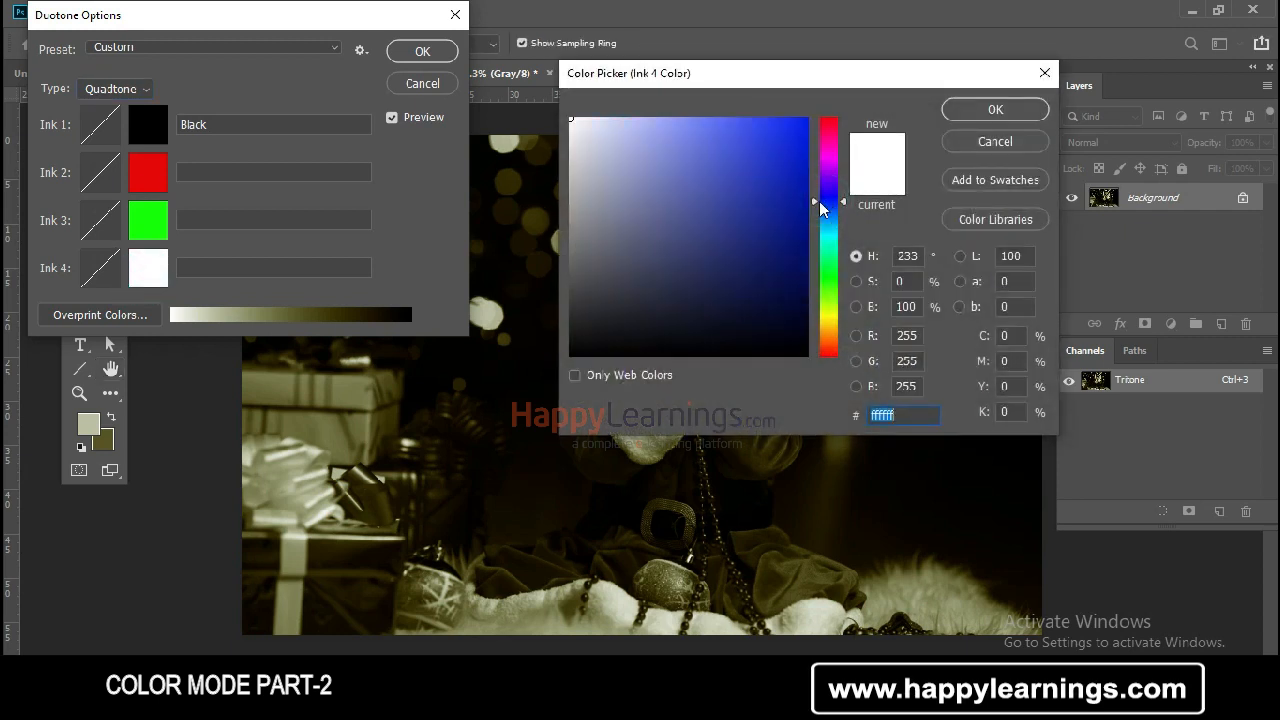
{"action": "left_click_drag", "start_coordinate": [773, 175], "coordinate": [812, 106]}
{"action": "left_click", "coordinate": [980, 111]}
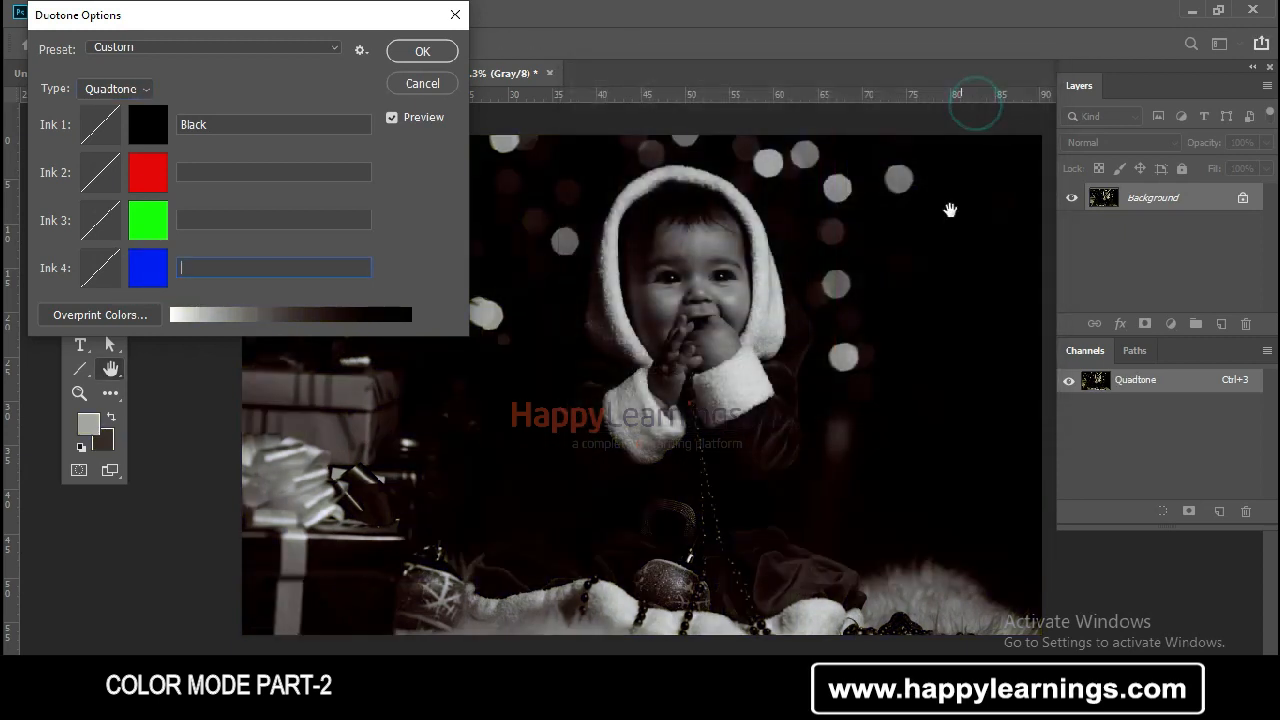